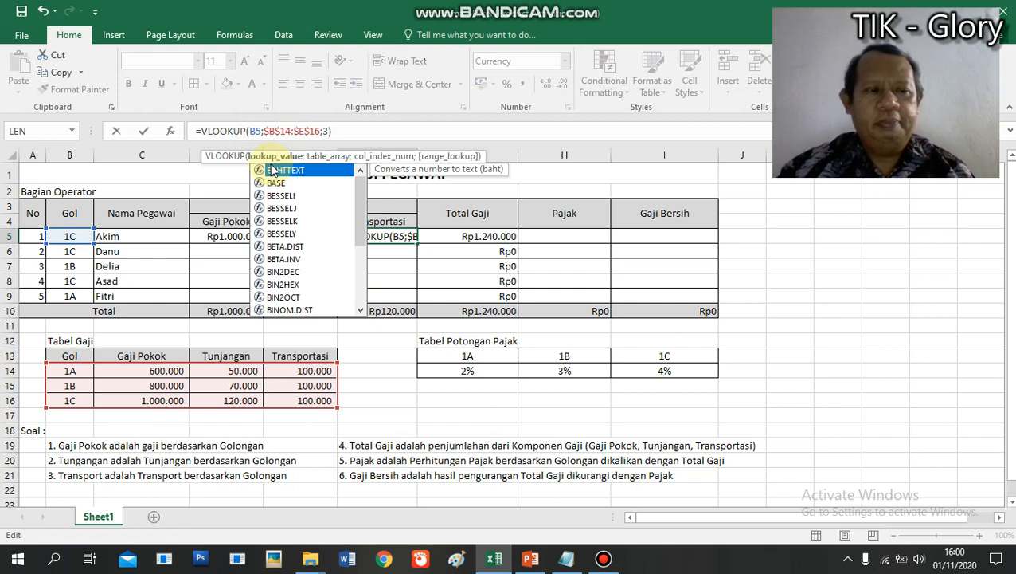
Change the column index of the Transportasi VLOOKUP formula in F5 to 4
click(327, 131)
text(4)
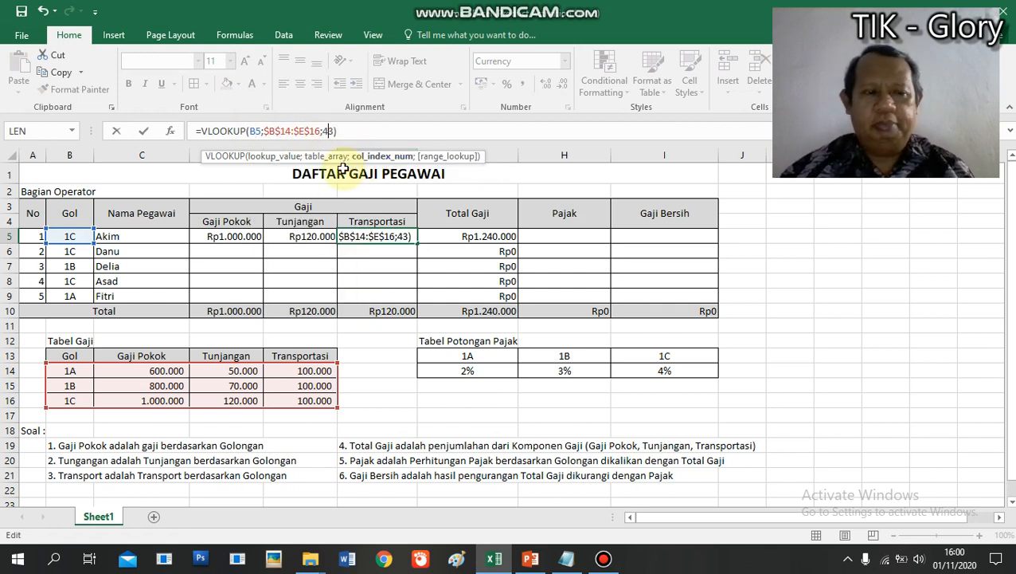
key(Return)
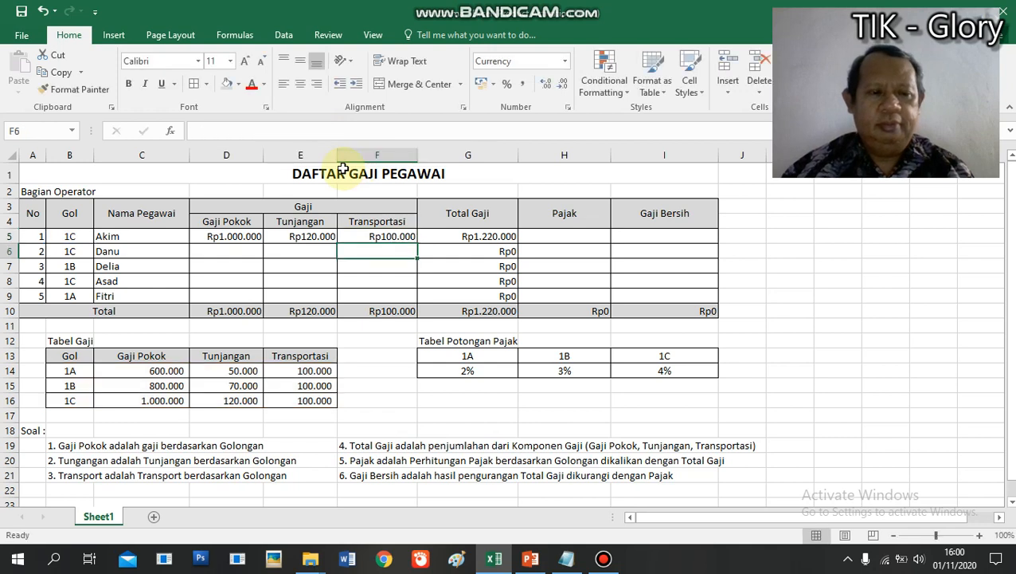
Review the VLOOKUP formulas in D5:F5 and the SUM formulas in G5 and G6
key(Up)
key(Left)
key(Left)
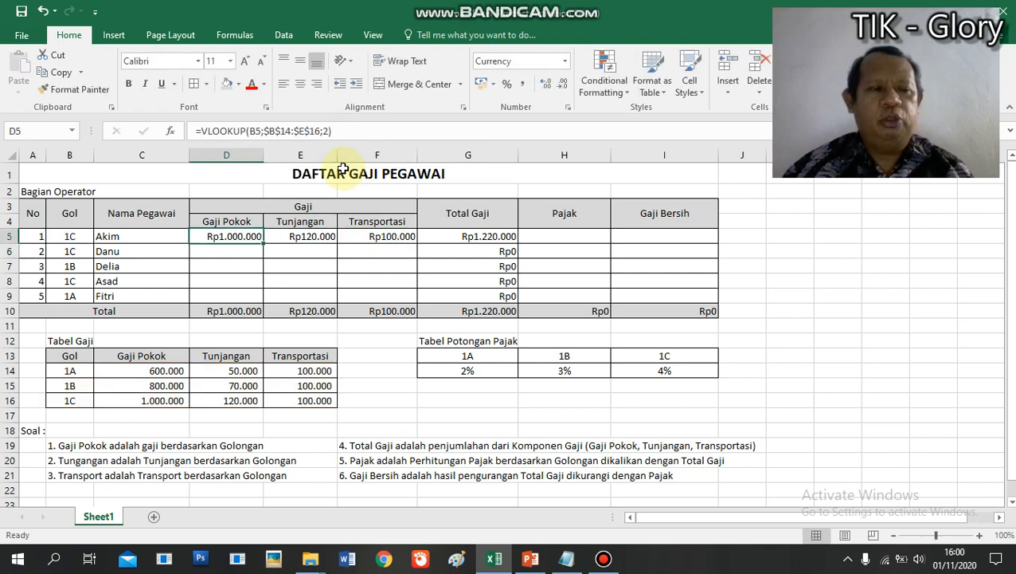
key(Right)
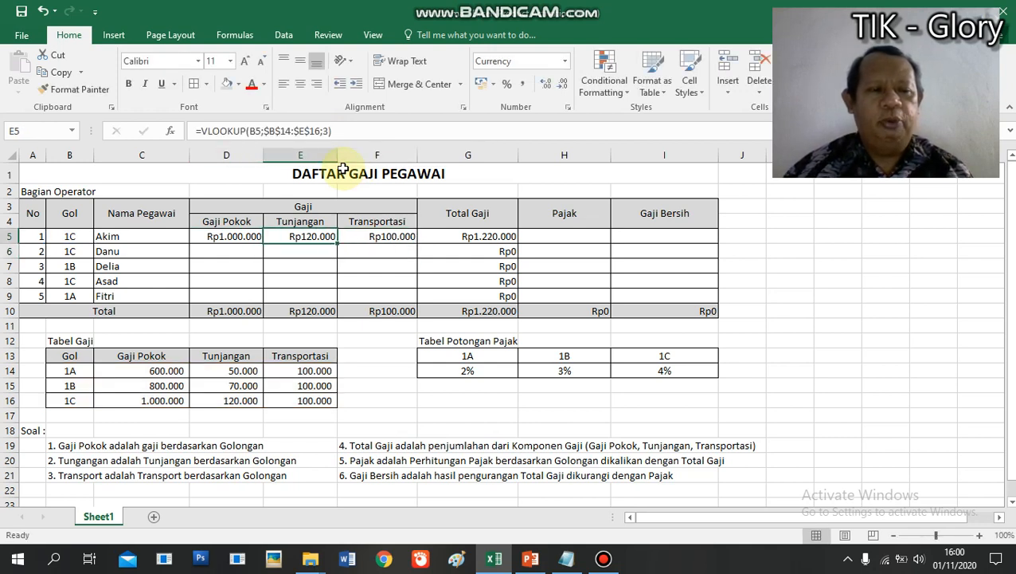
key(Right)
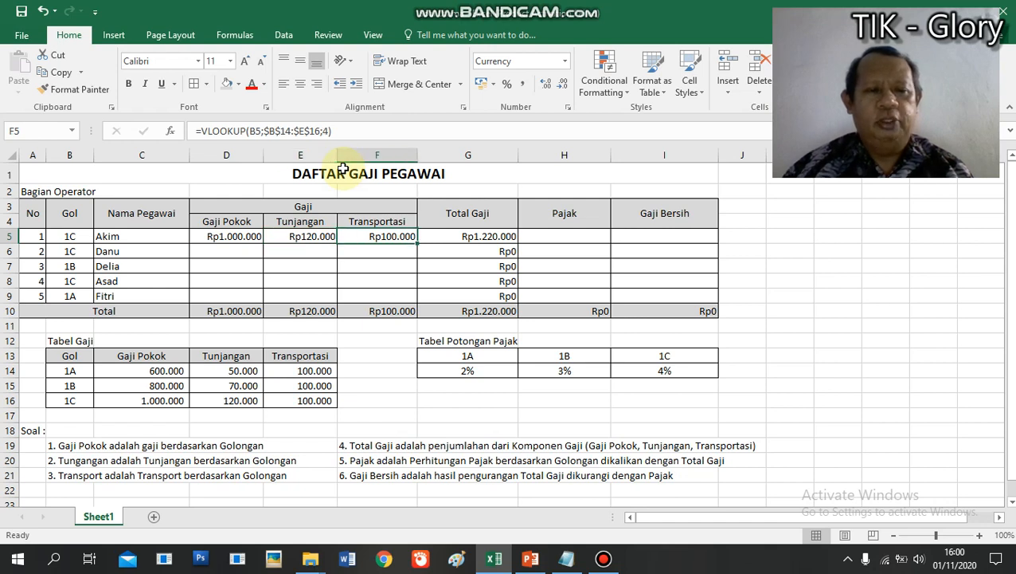
key(Right)
key(Left)
key(Left)
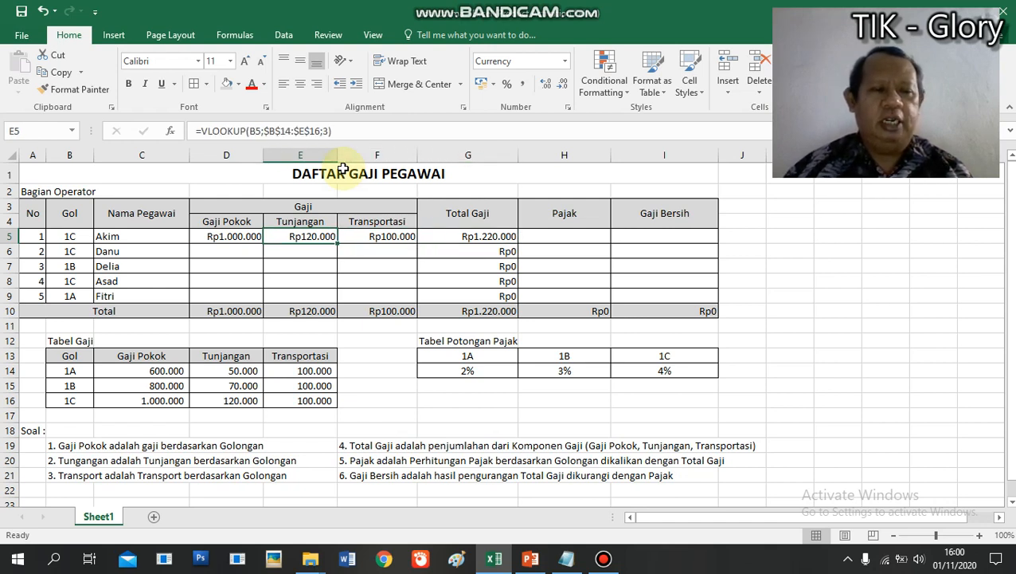
key(Left)
key(Right)
key(Right)
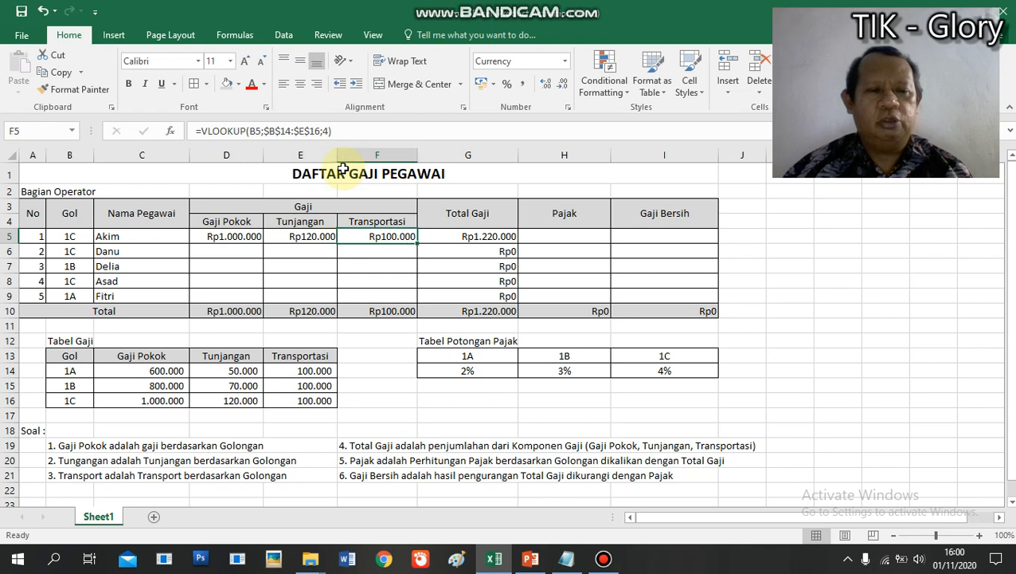
key(Right)
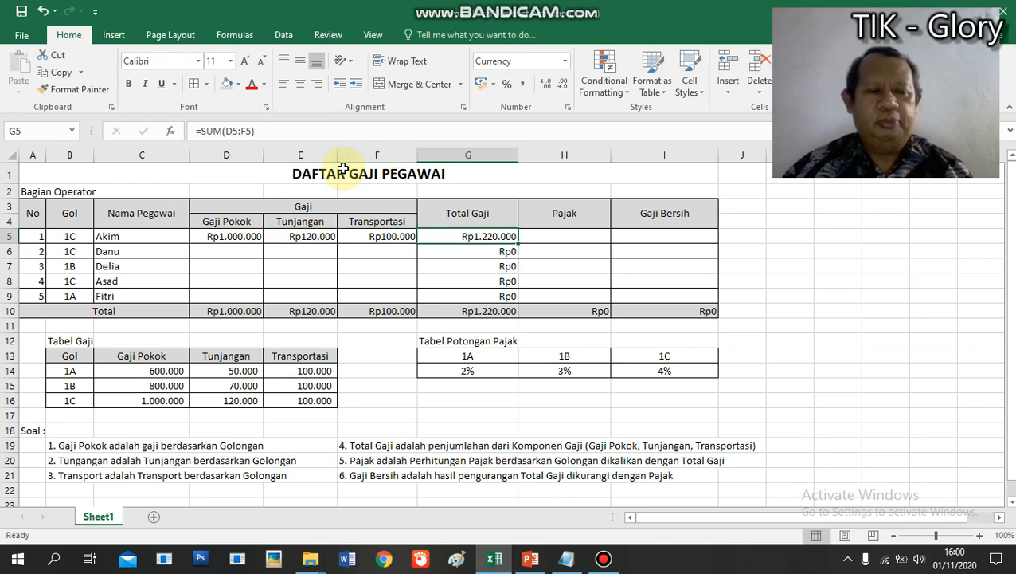
key(Down)
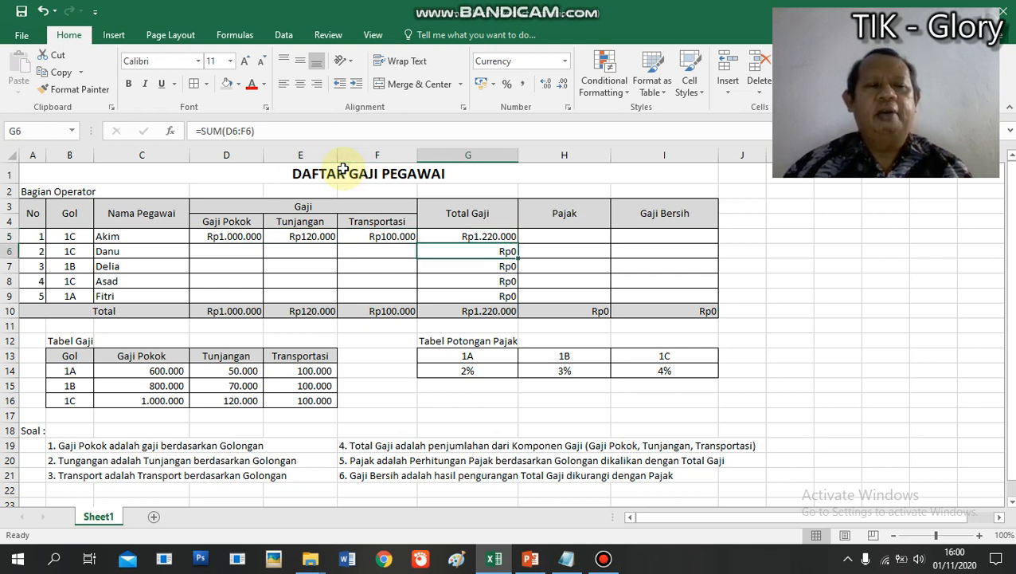
key(Up)
key(Left)
key(Left)
key(Left)
key(Left)
key(Right)
key(Right)
key(Left)
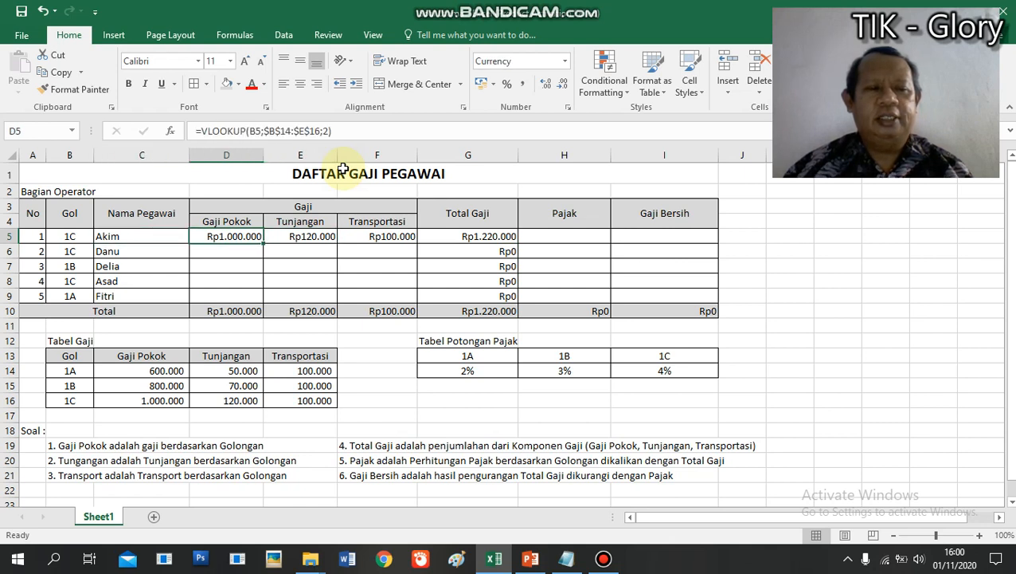
key(Right)
key(Right)
key(Right)
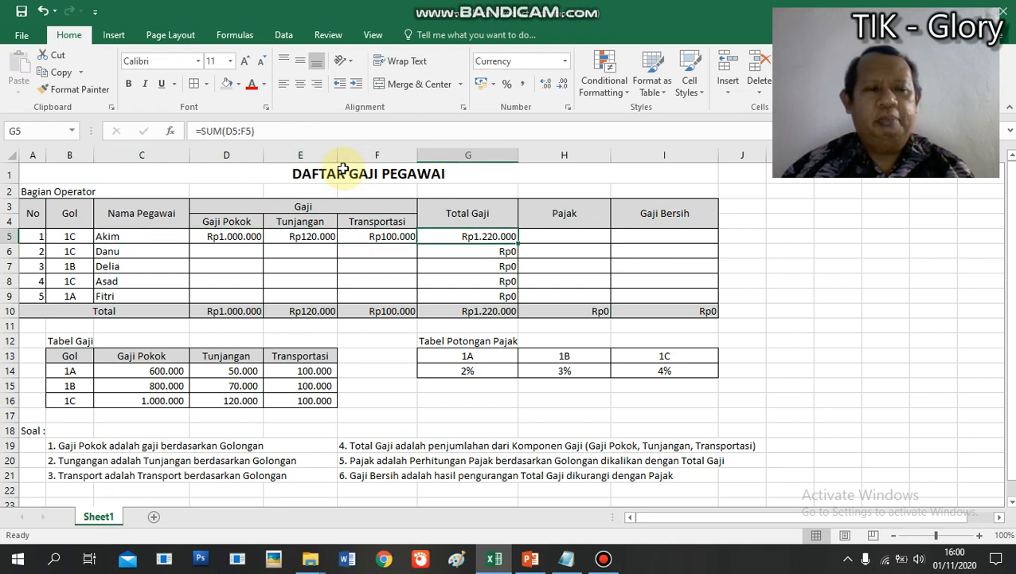
key(Left)
key(Left)
key(Left)
key(Right)
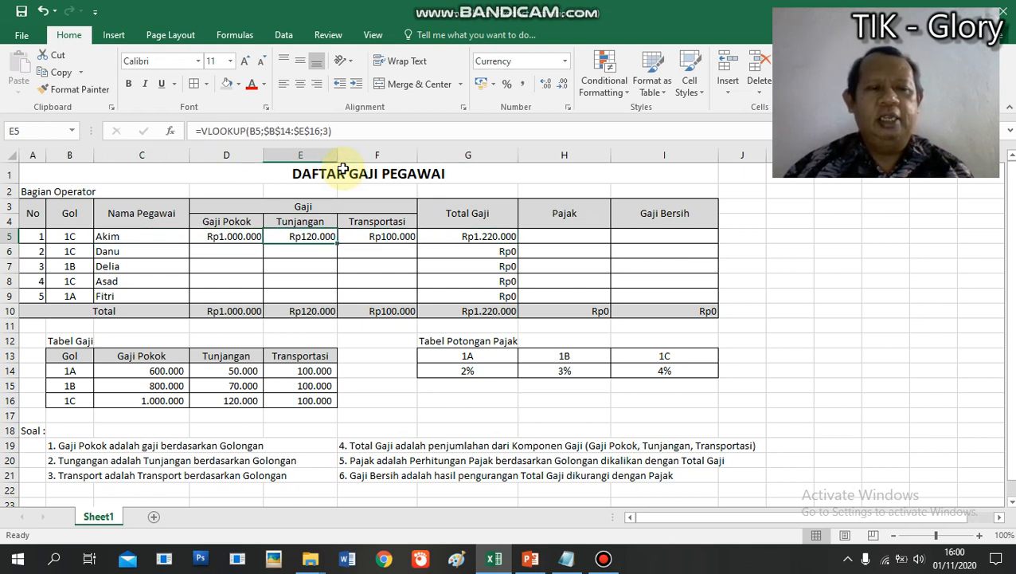
key(Right)
key(Right)
key(Left)
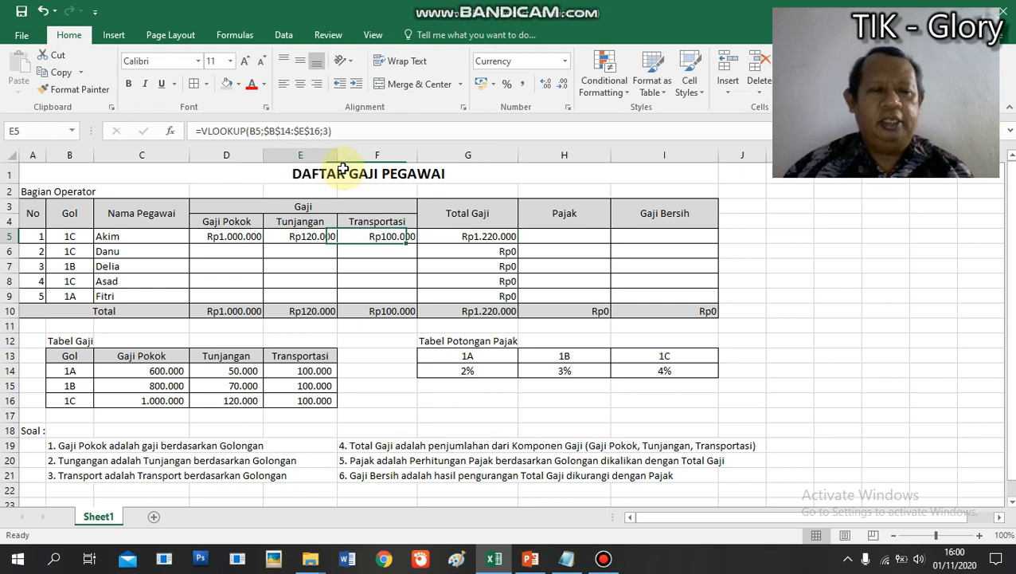
key(Left)
key(Left)
key(Right)
key(Right)
key(Right)
key(Left)
key(Left)
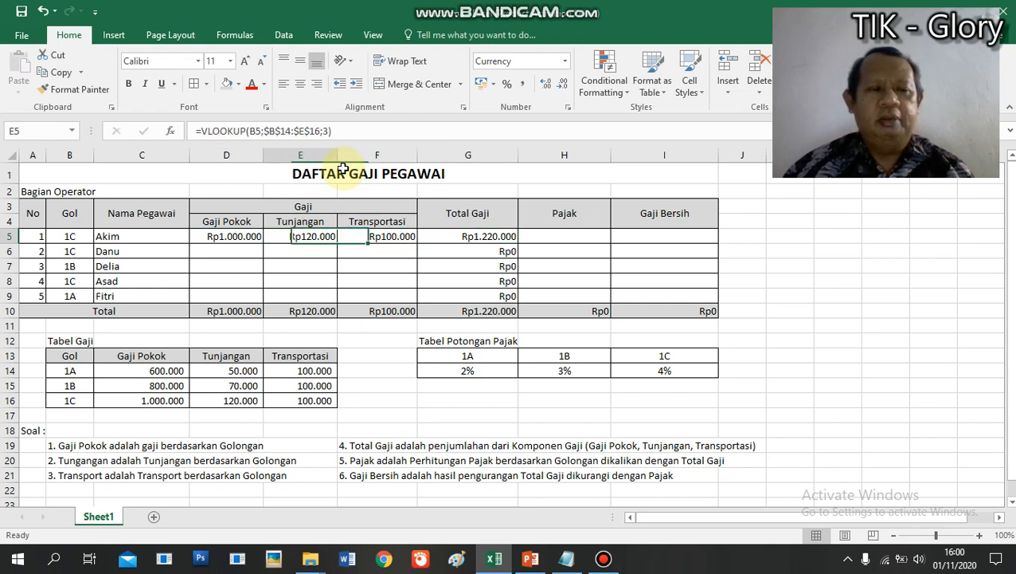
key(Left)
key(Left)
key(Right)
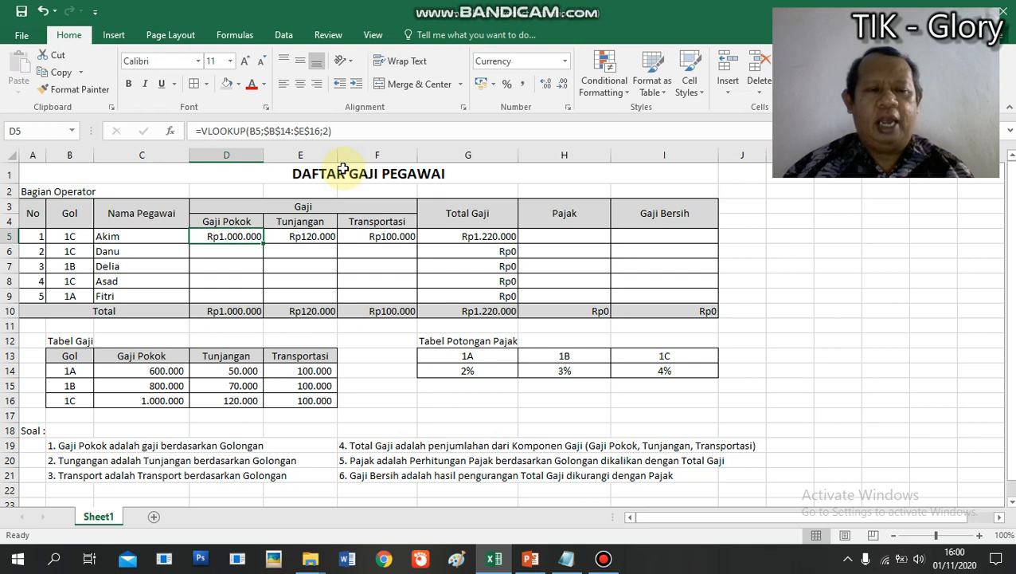
key(Left)
key(Right)
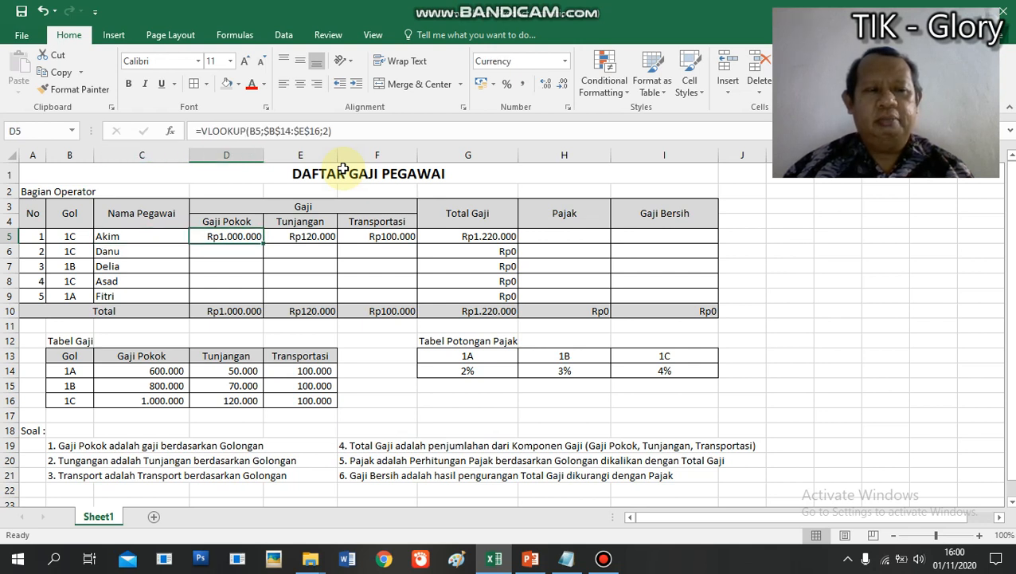
Examine the Gol lookup value in B5 and the Tabel Gaji lookup range B14:E16
key(Left)
key(Left)
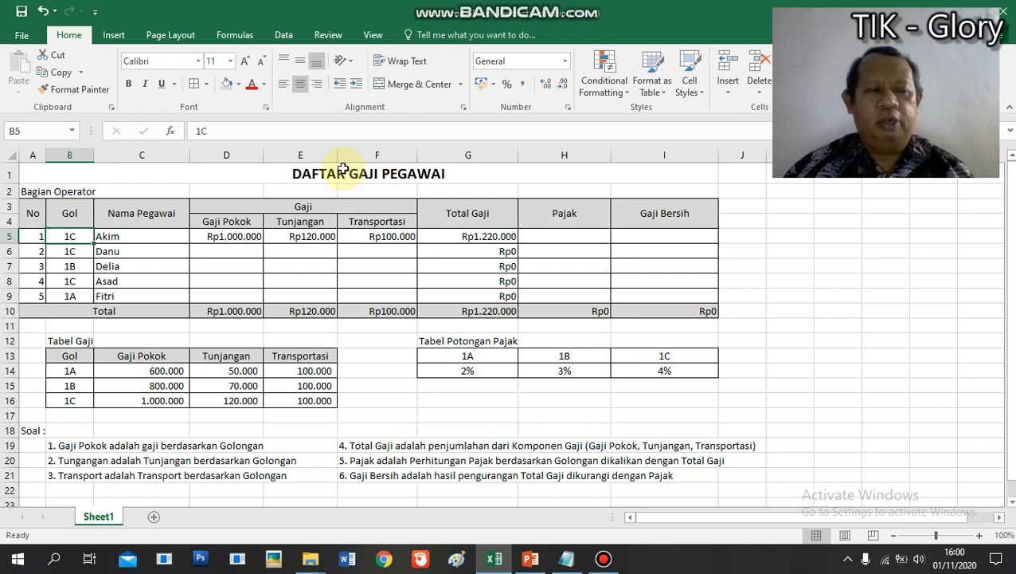
key(Down)
key(Down)
key(Down)
key(Down)
key(Down)
key(Down)
key(Down)
key(Down)
key(Down)
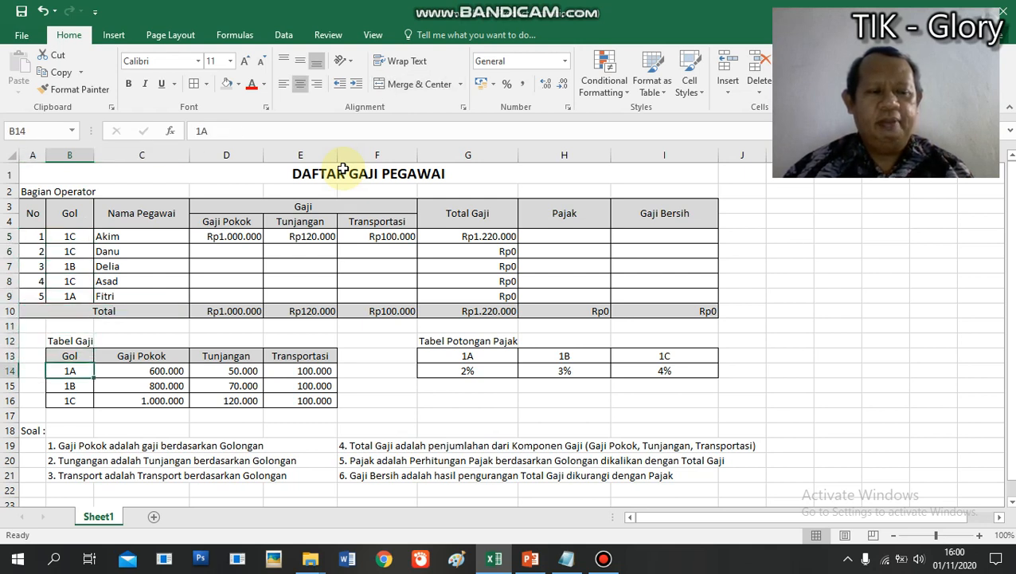
key(shift+Down)
key(shift+Down)
key(shift+Right)
key(shift+Right)
key(shift+Right)
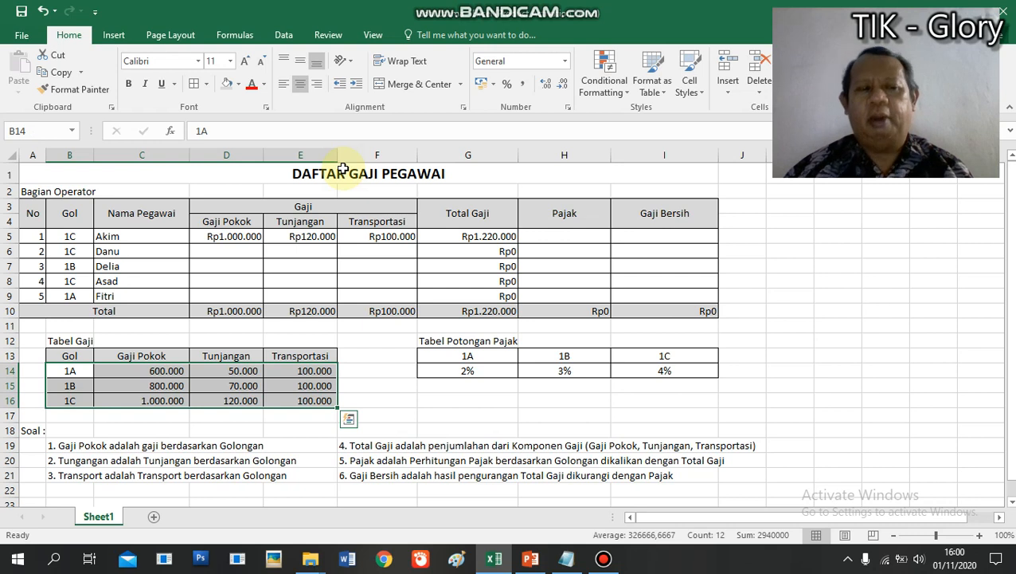
key(Down)
key(Right)
key(Right)
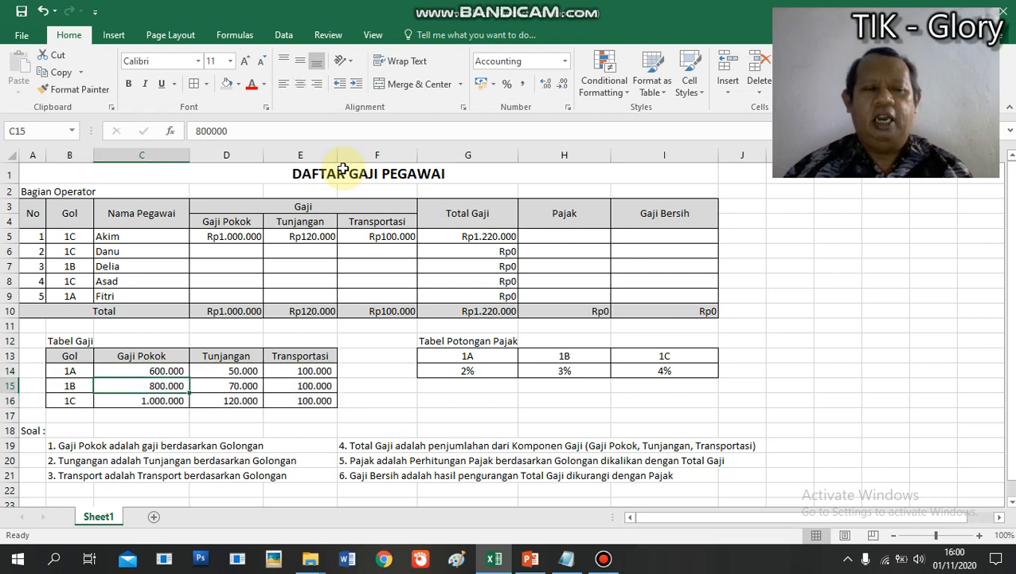
key(Right)
key(Up)
key(Up)
key(Up)
key(Up)
key(Up)
key(Up)
key(Up)
key(Up)
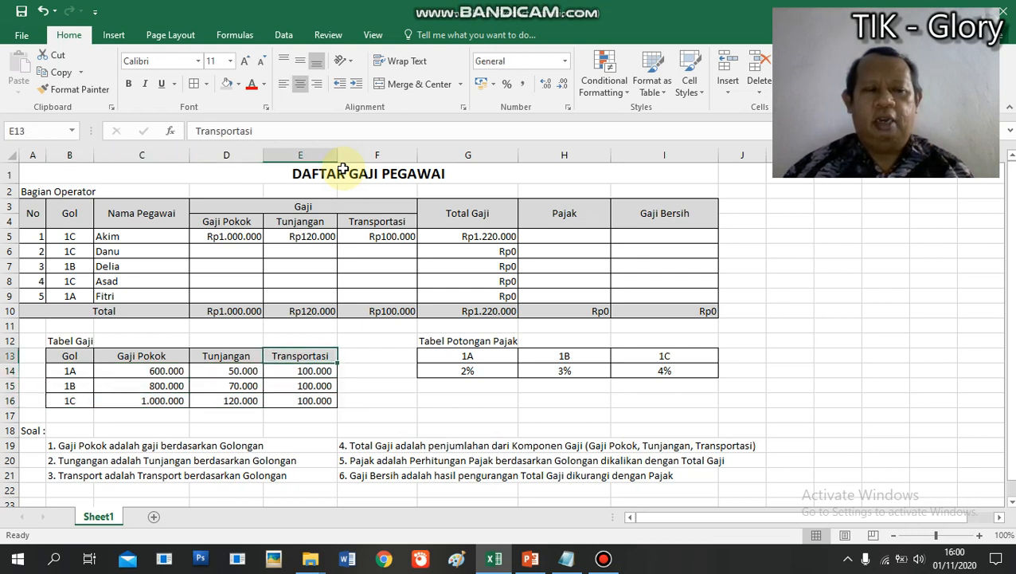
key(Up)
key(Up)
key(Left)
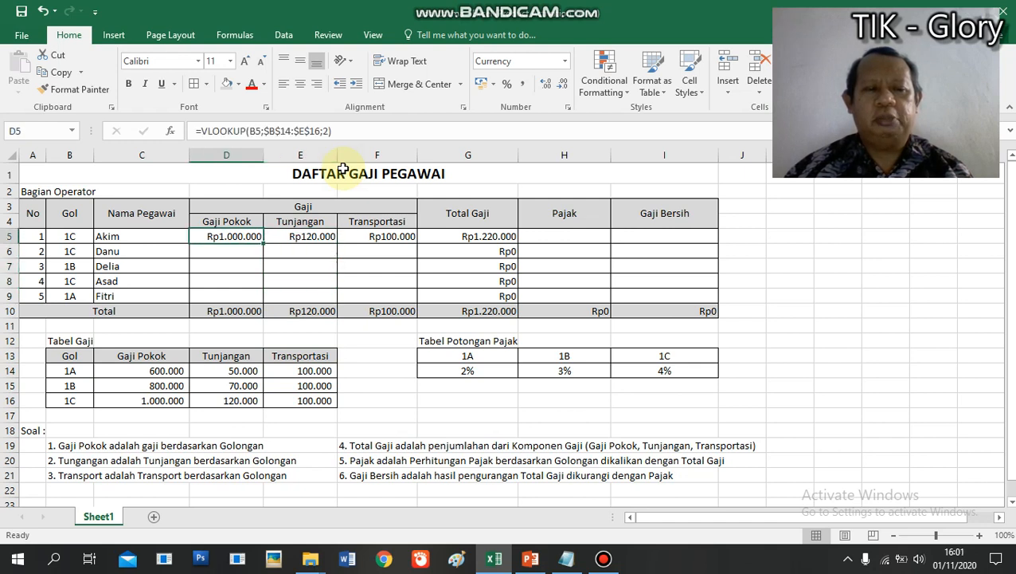
key(Right)
key(Right)
key(Right)
key(Right)
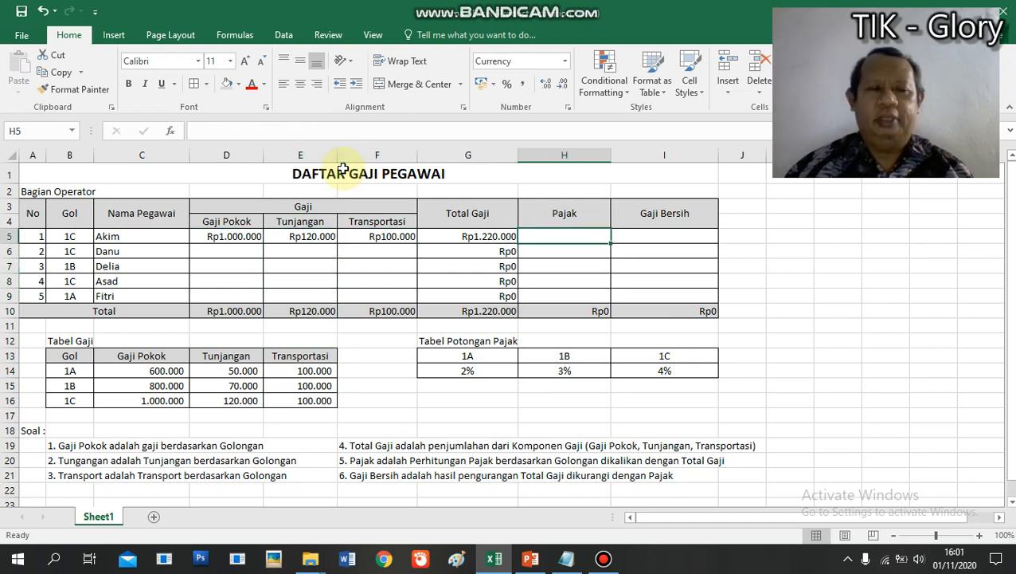
key(Left)
key(Left)
key(Left)
key(Left)
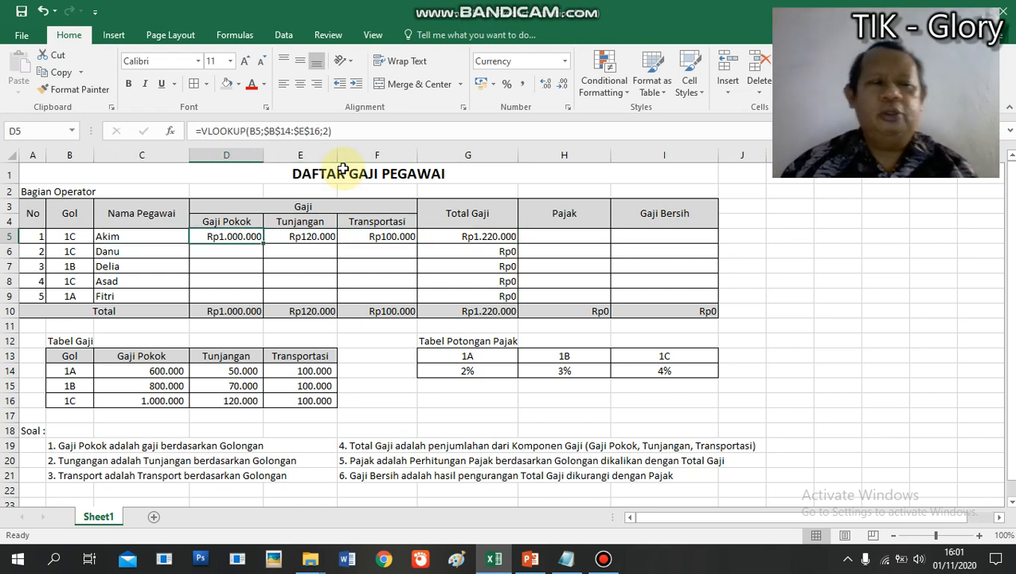
key(Right)
key(Right)
key(Right)
key(Right)
key(Left)
key(Left)
key(Left)
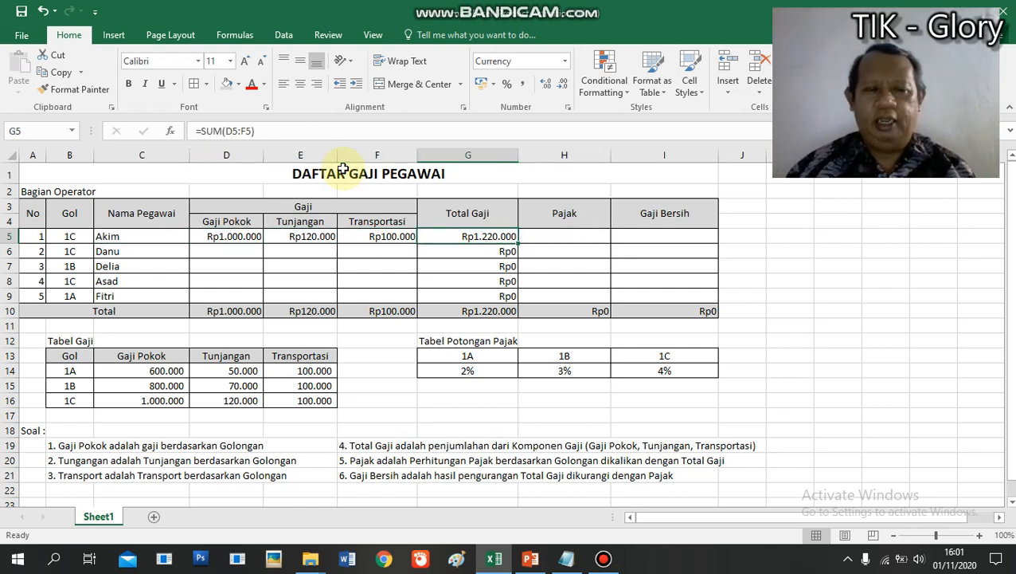
key(Left)
key(Right)
key(Right)
key(Right)
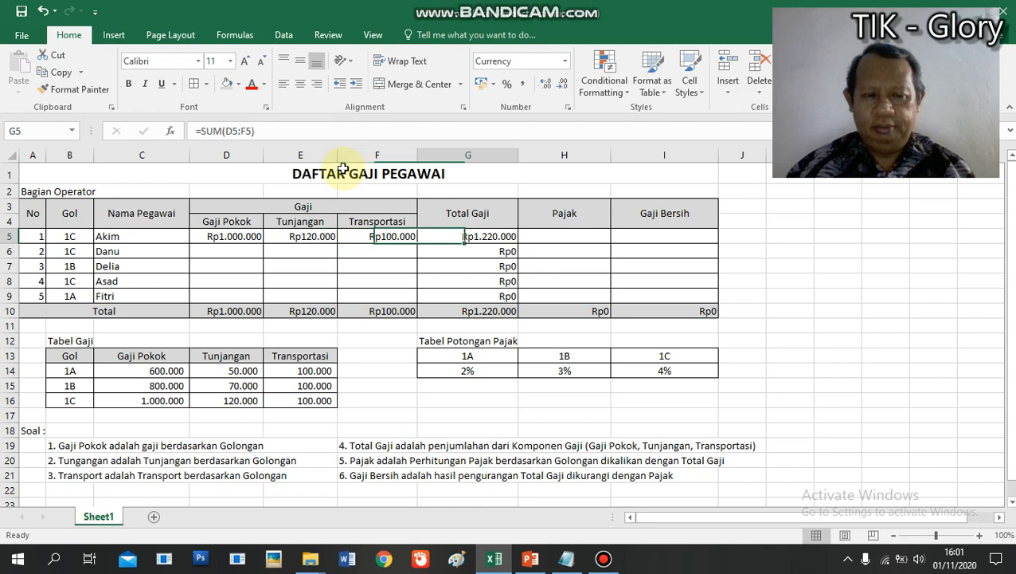
key(Left)
key(Left)
key(Left)
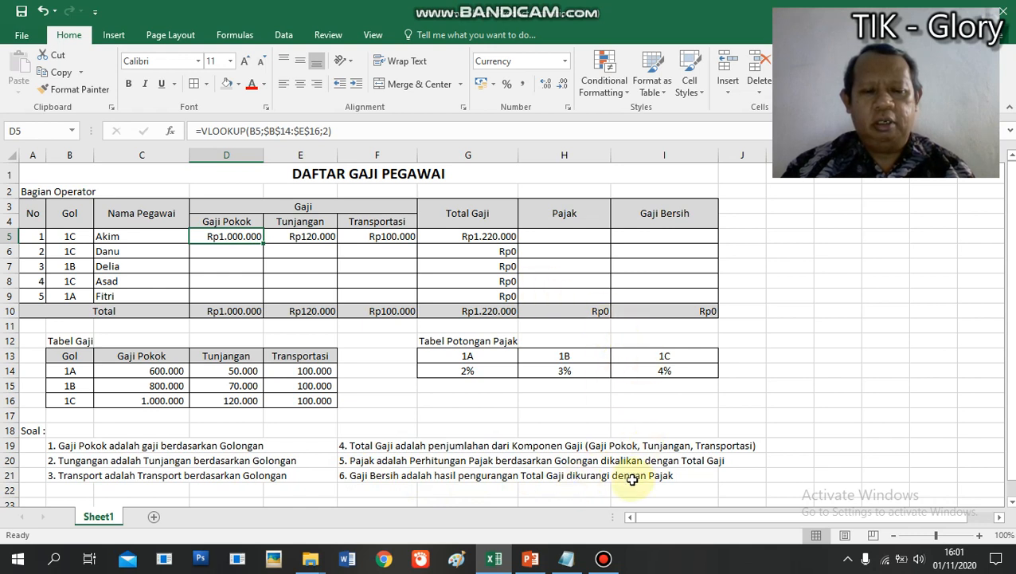
Enter a Gaji Bersih formula in I5 that subtracts Pajak from Total Gaji, =G5-H5
click(660, 236)
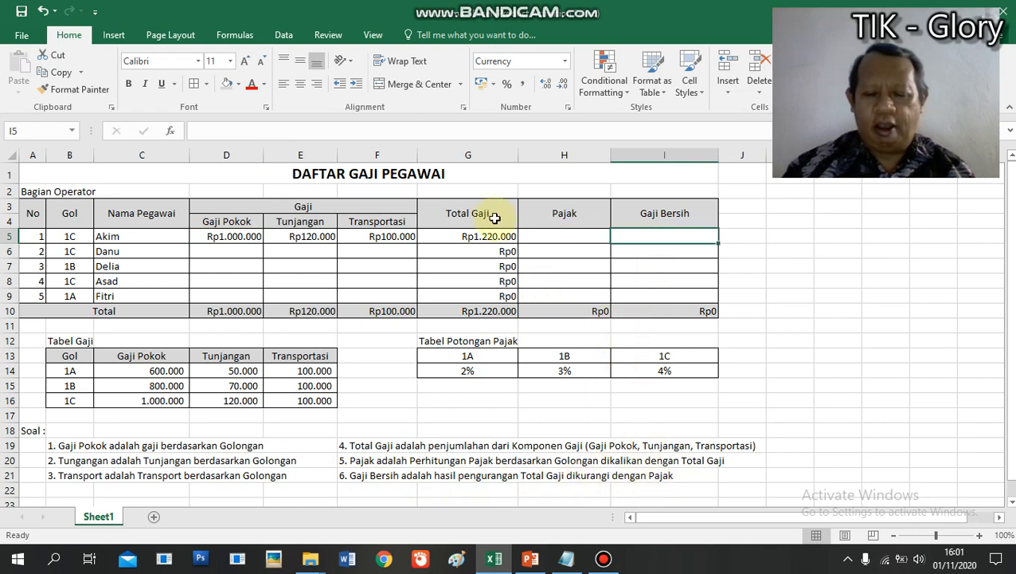
text(=)
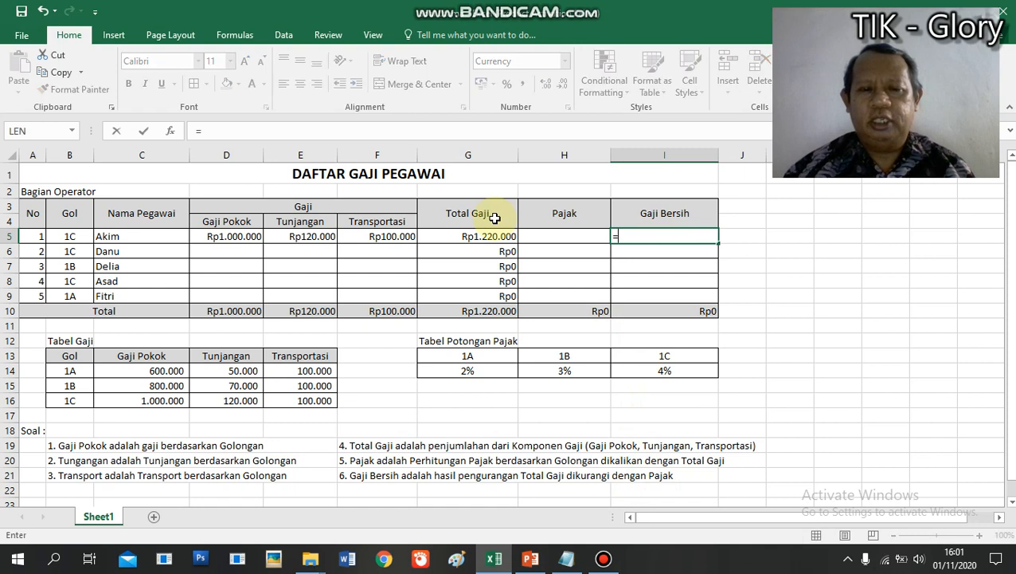
key(Left)
key(Left)
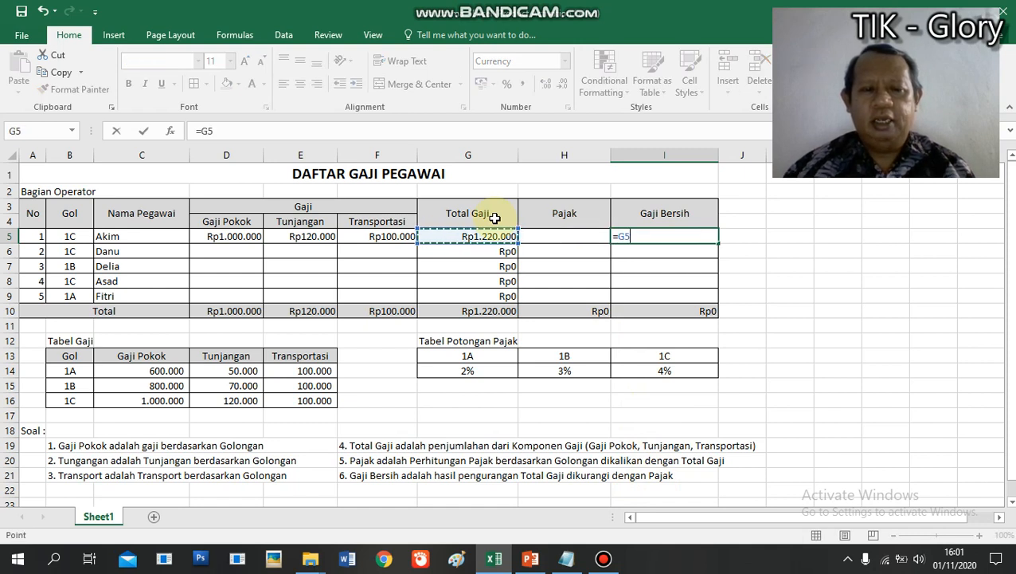
text(-)
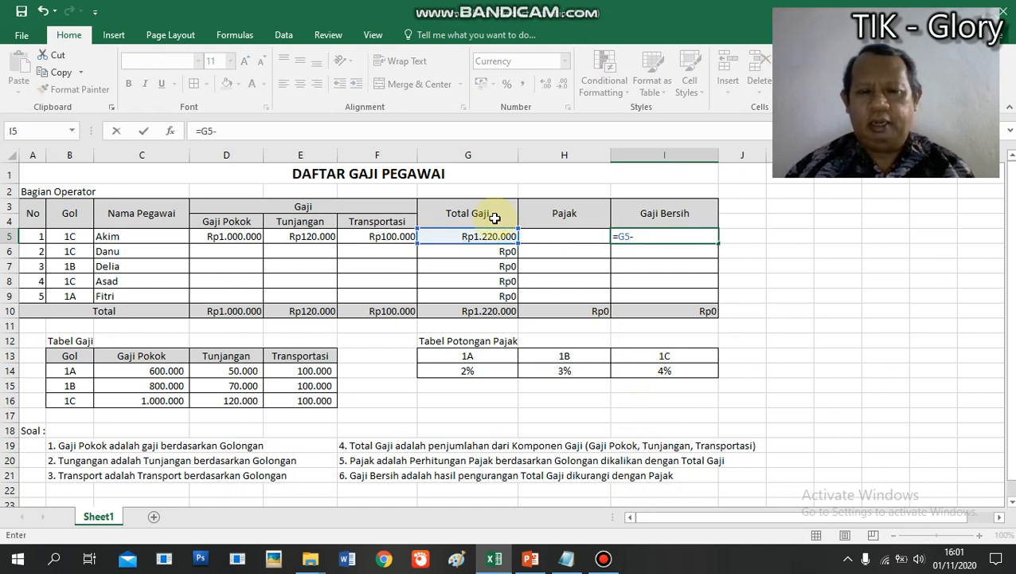
key(Left)
key(Return)
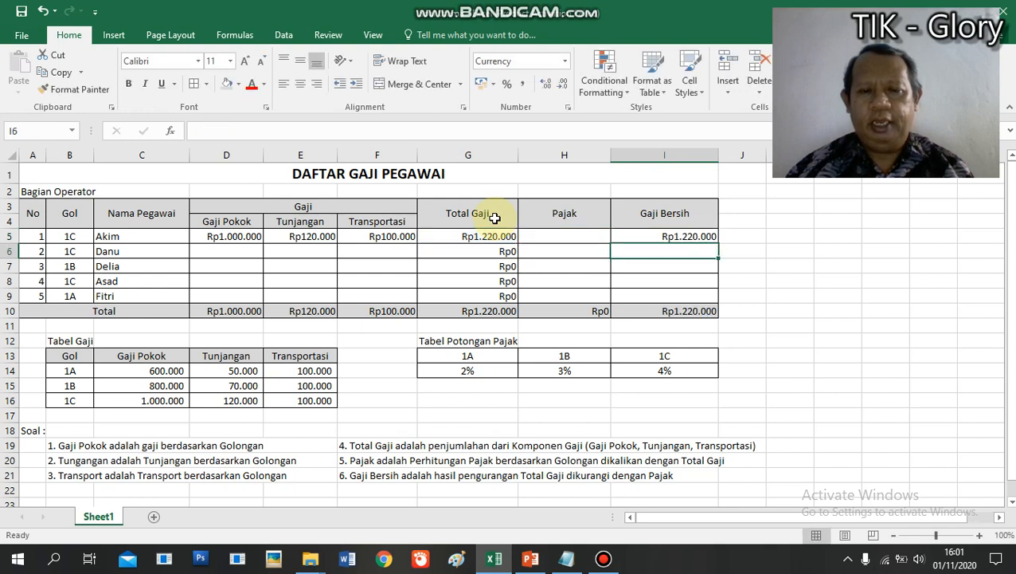
Clear the Total Gaji formulas from G6:G9, keeping the one in G5
key(Up)
key(Left)
key(Right)
key(Left)
key(Left)
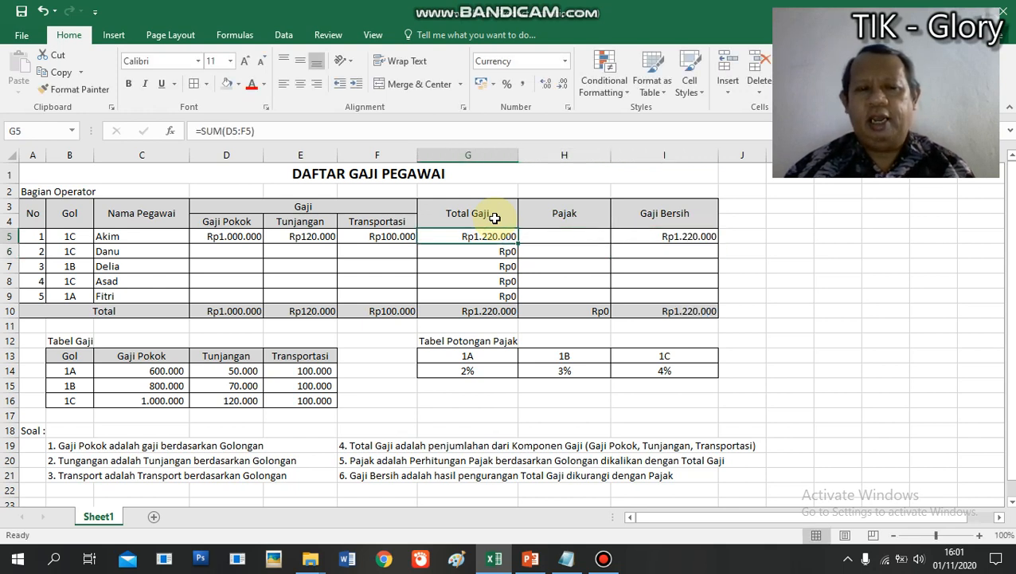
key(Down)
key(shift+Down)
key(shift+Down)
key(shift+Down)
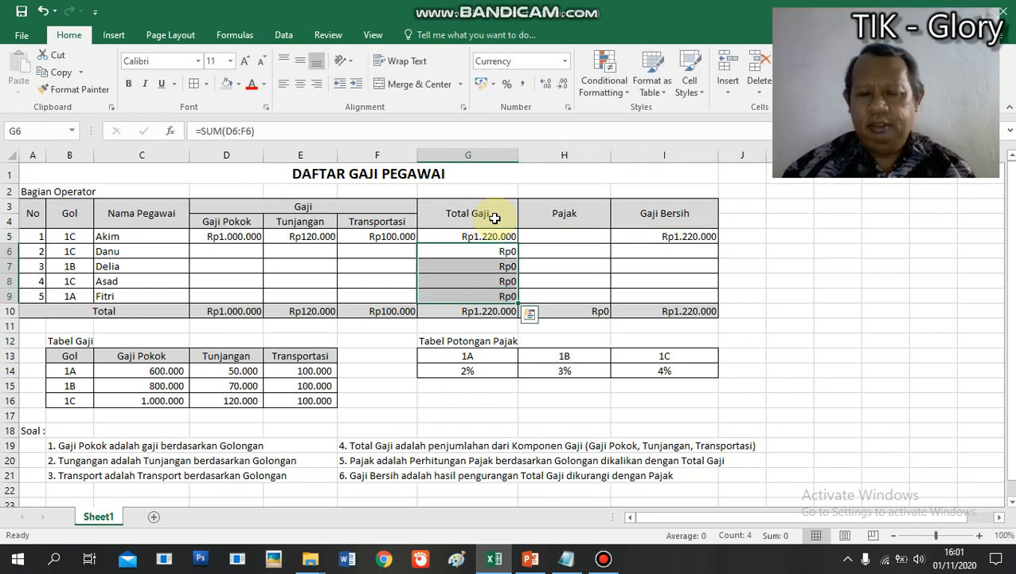
key(Delete)
key(Up)
key(Right)
key(Right)
key(Right)
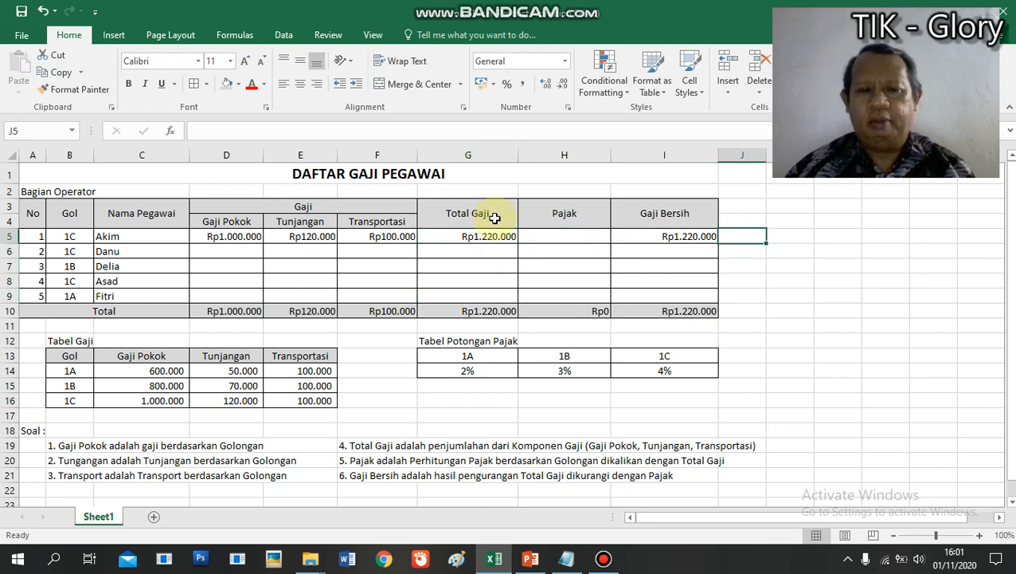
Build the Pajak lookup in H5 for the Gol in B5 from the Tabel Potongan Pajak range, =HLOOKUP(B5;G13:I14;2)
key(Left)
key(Left)
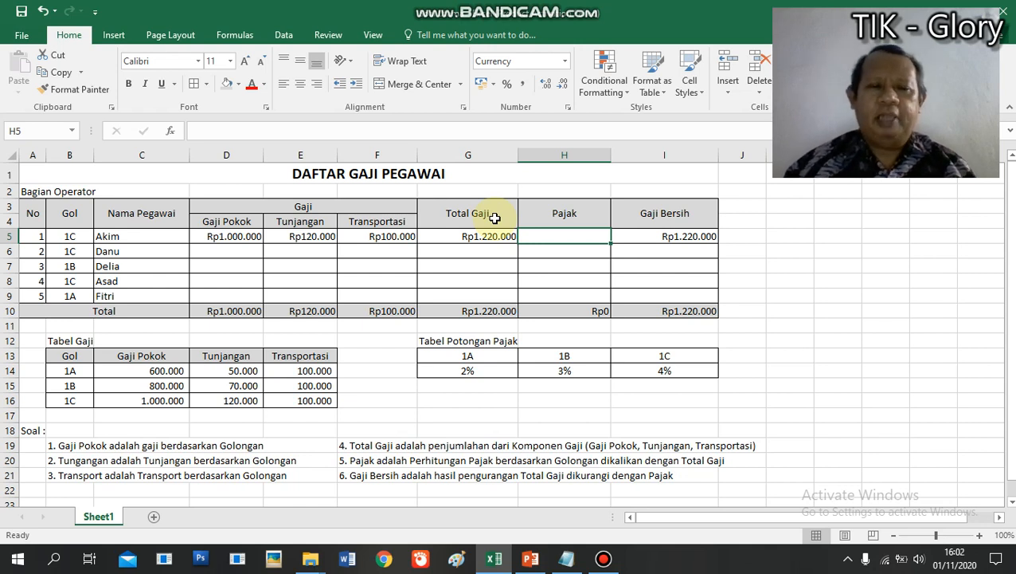
click(386, 464)
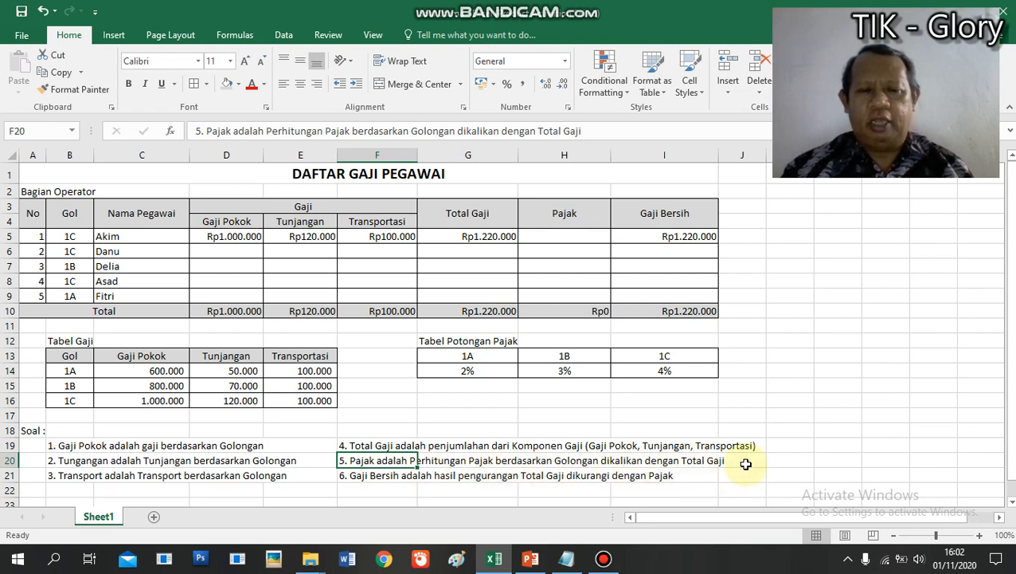
click(580, 234)
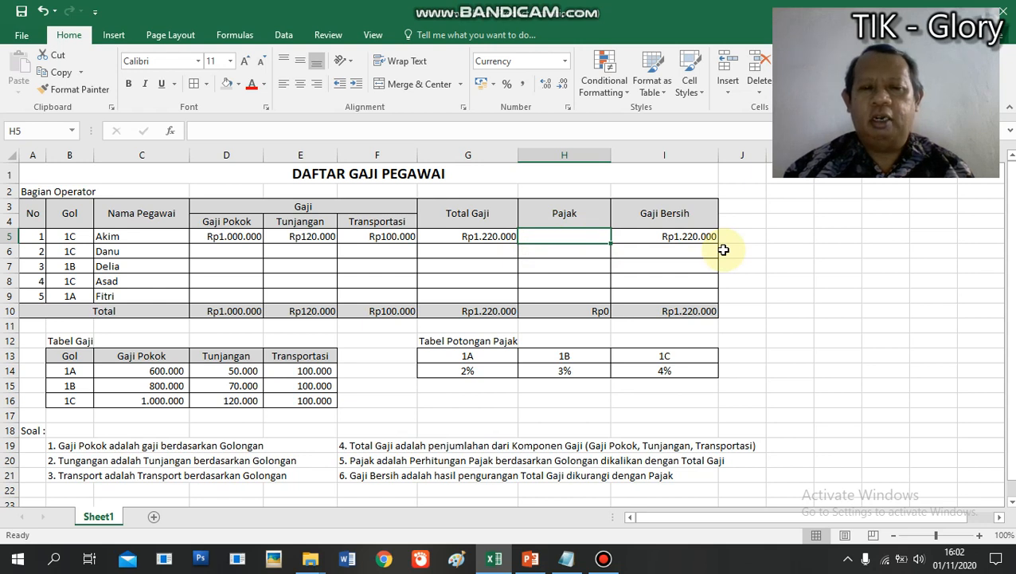
text(=)
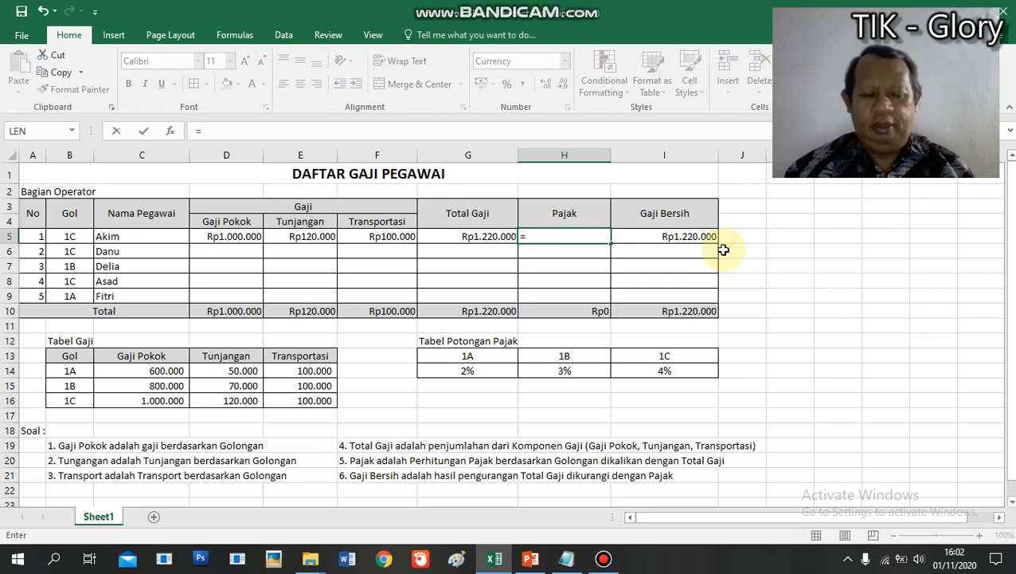
text(HLOO)
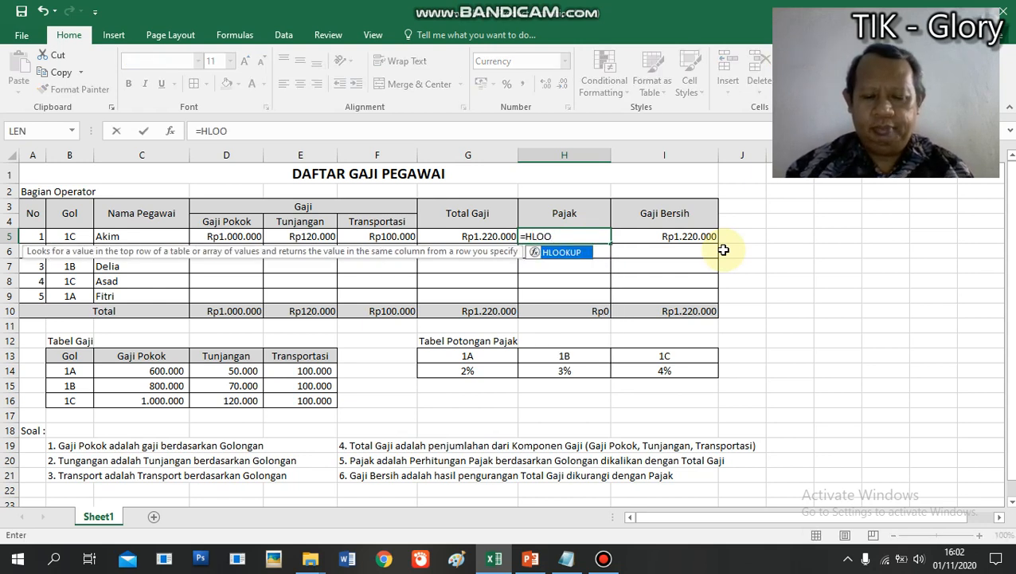
text(KUP()
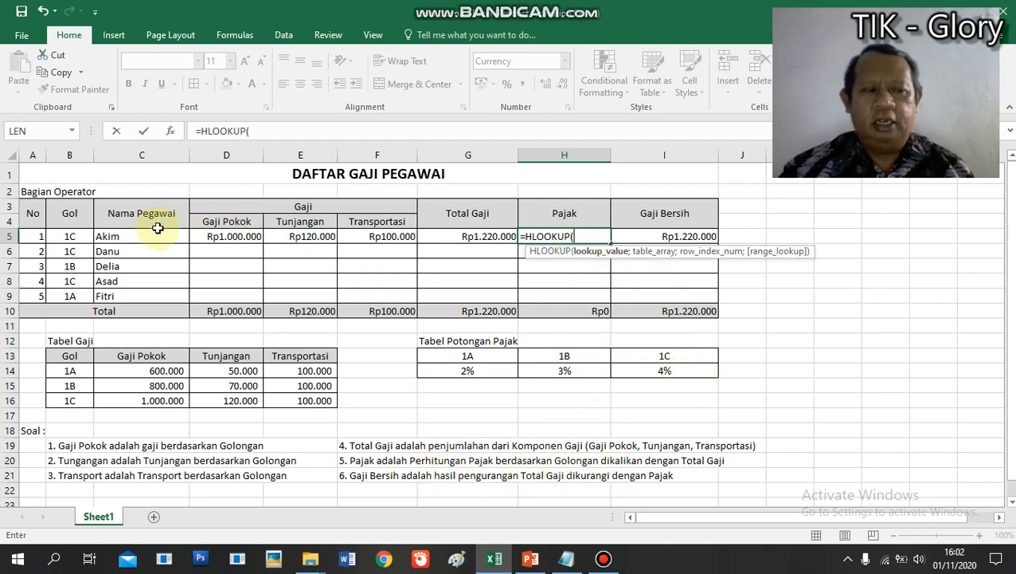
click(68, 236)
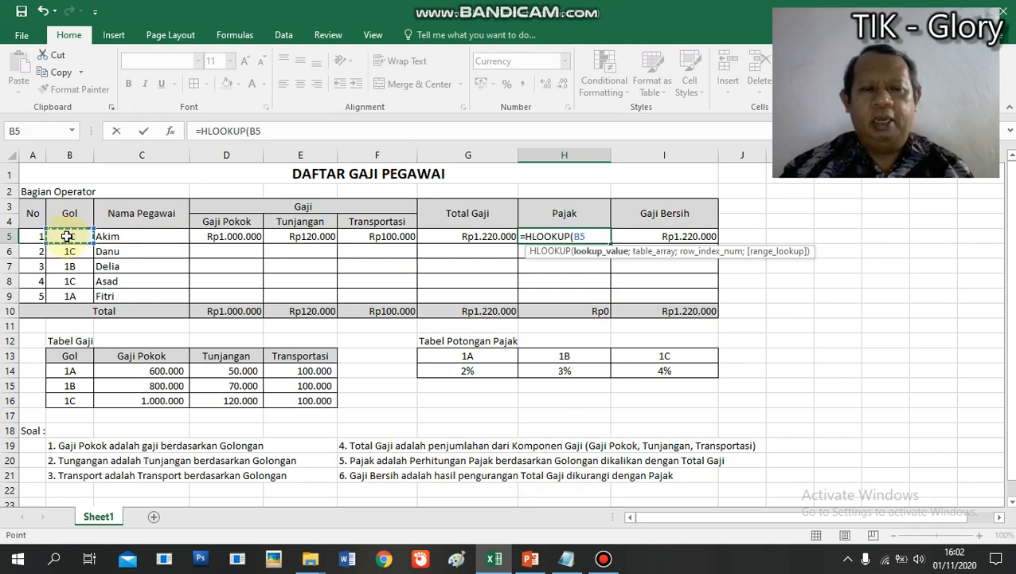
text(;)
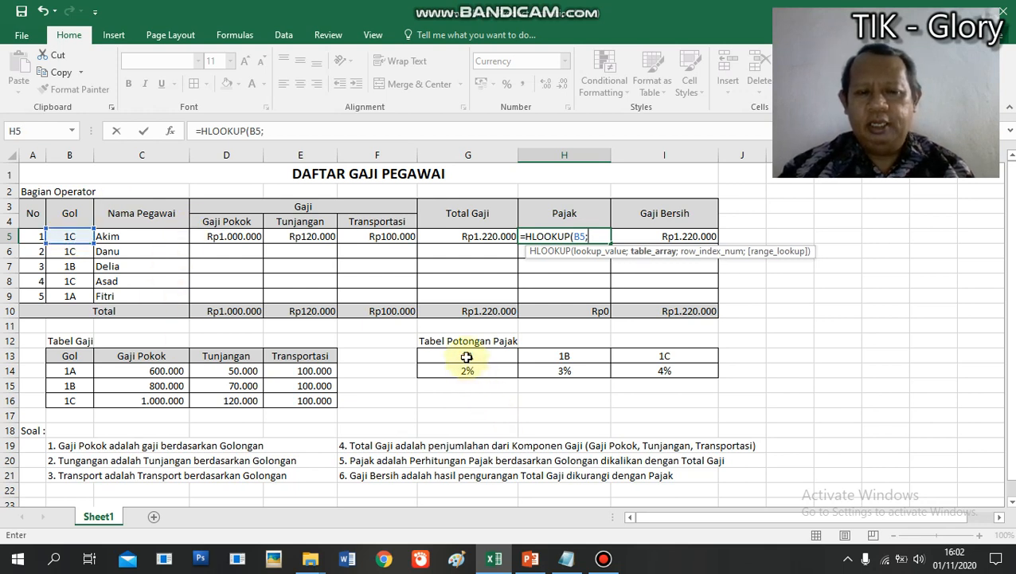
drag(467, 356, 647, 375)
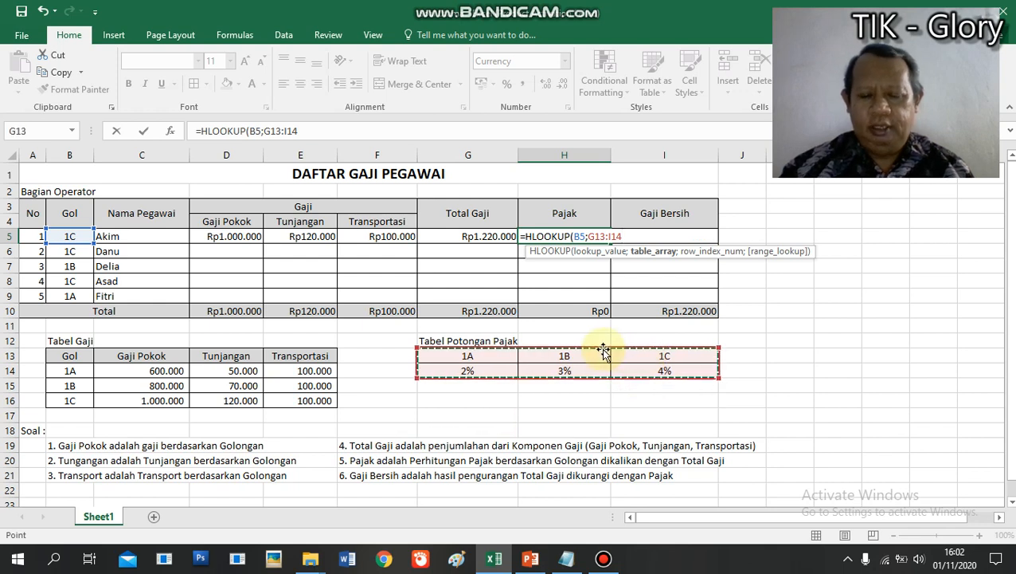
text(;2)
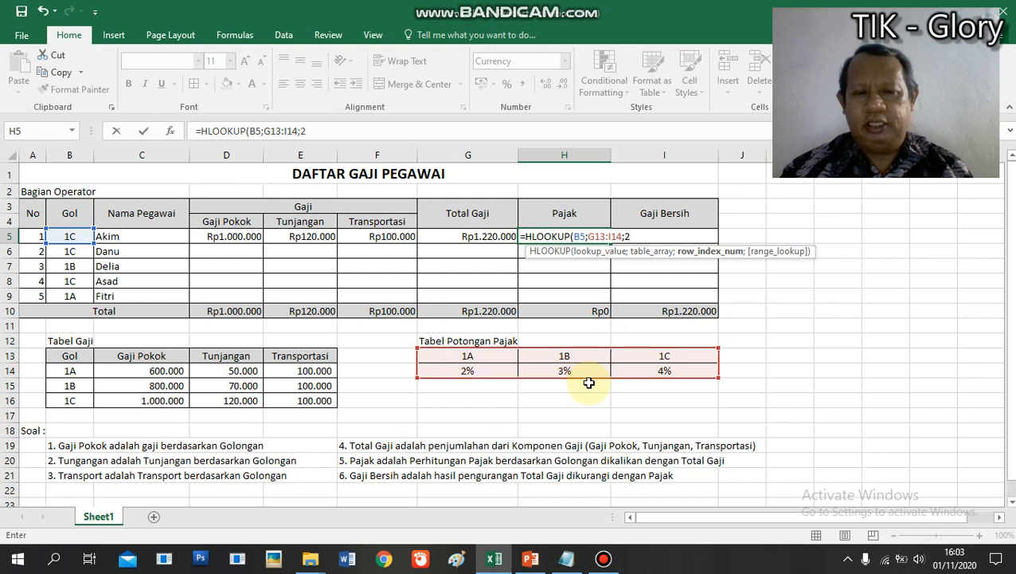
text())
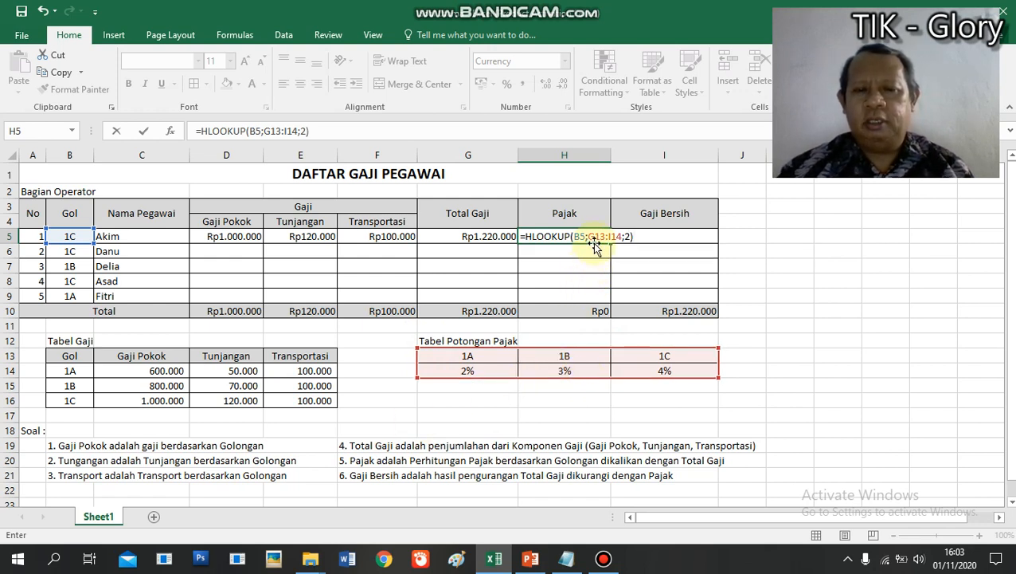
Make the table range in the H5 HLOOKUP formula absolute as $G$13:$I$14 and commit the formula
drag(589, 236, 615, 239)
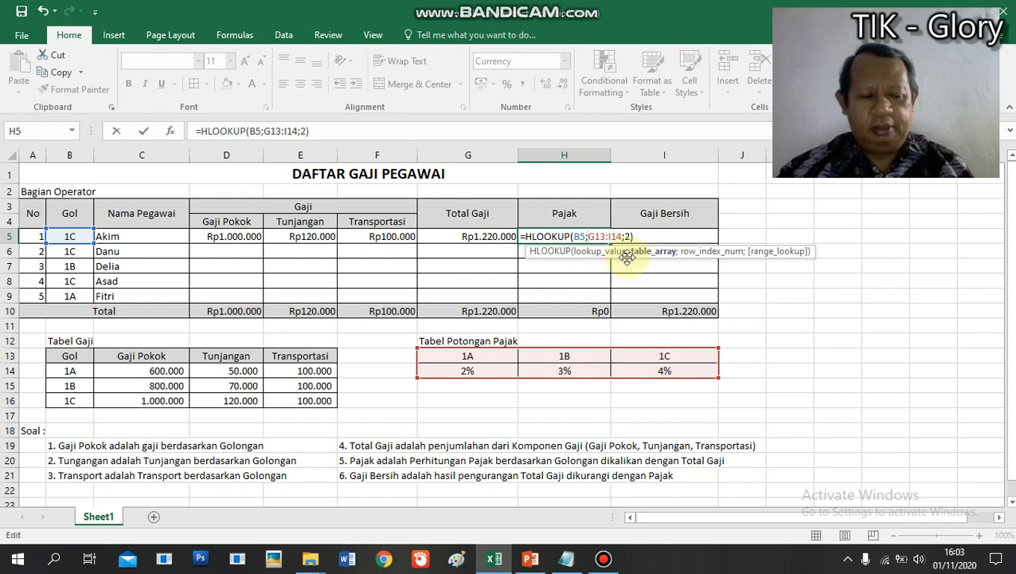
text($)
key(Right)
text($G)
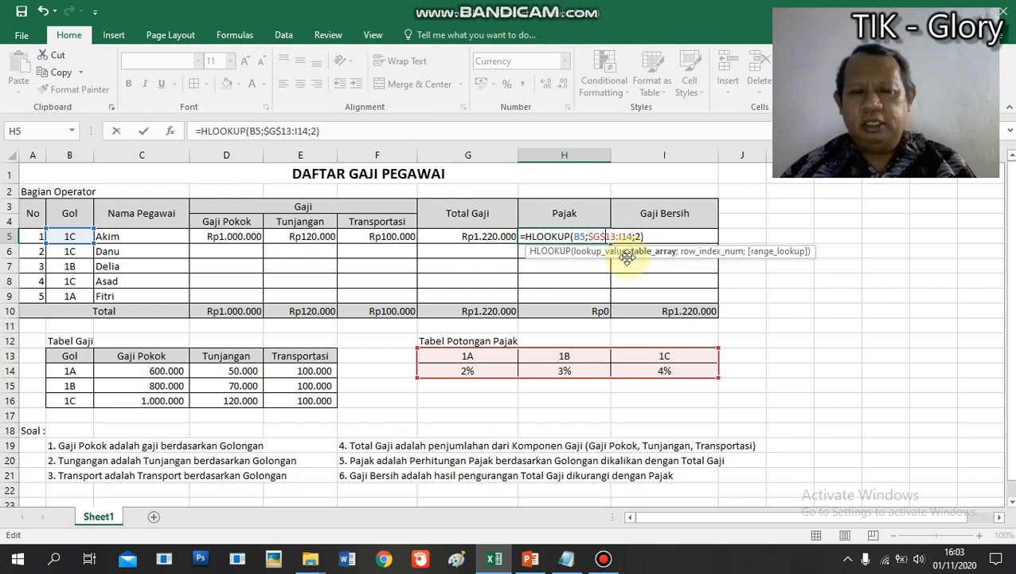
text($)
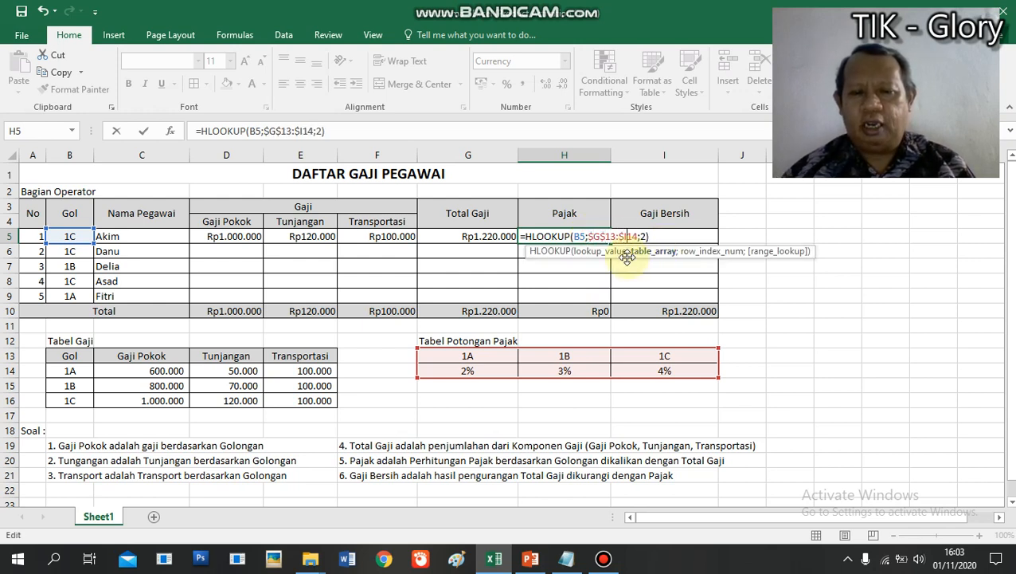
key(Right)
text($)
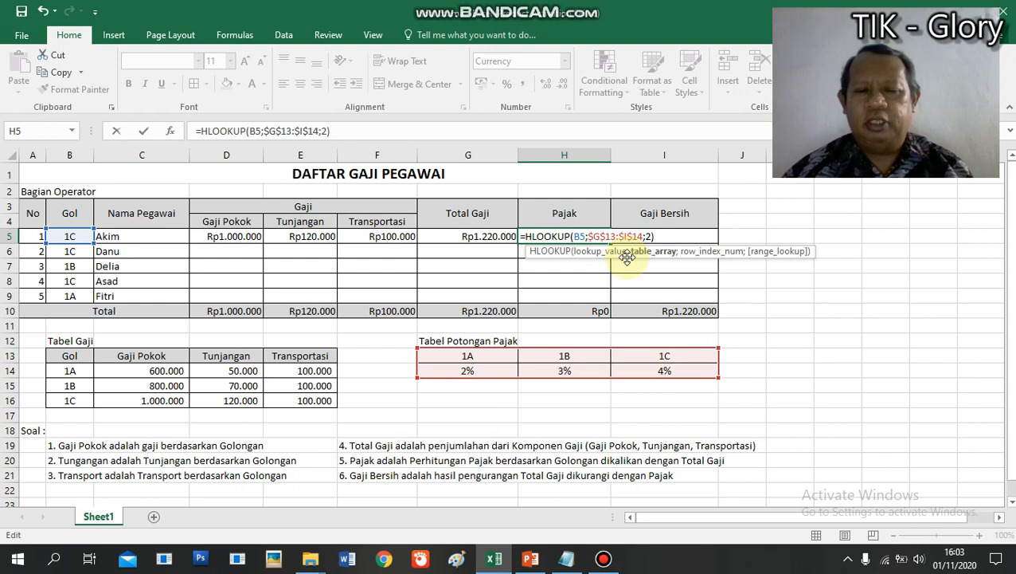
key(Return)
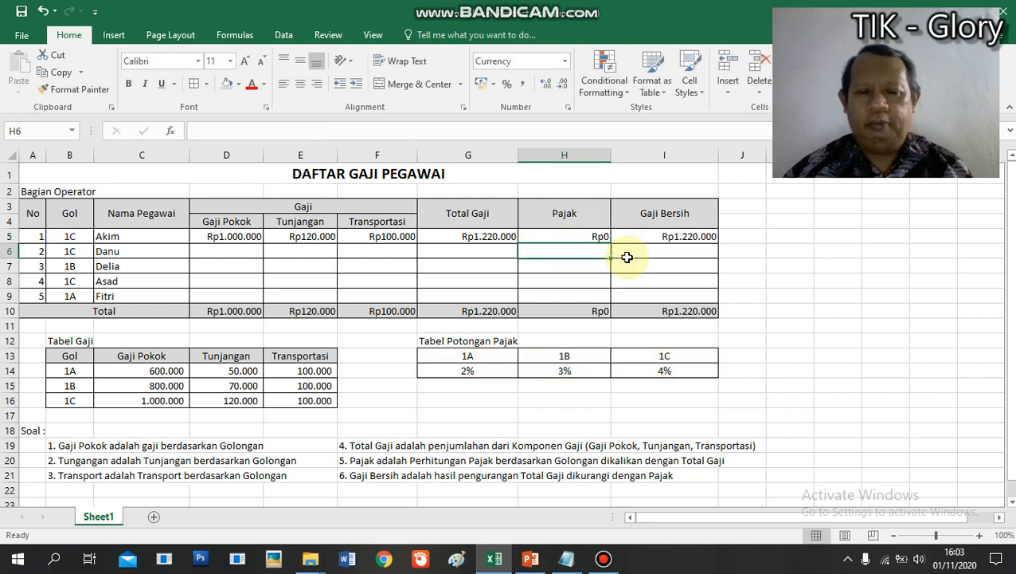
Widen the Pajak column slightly and format H5 in comma style with two decimal places
key(Up)
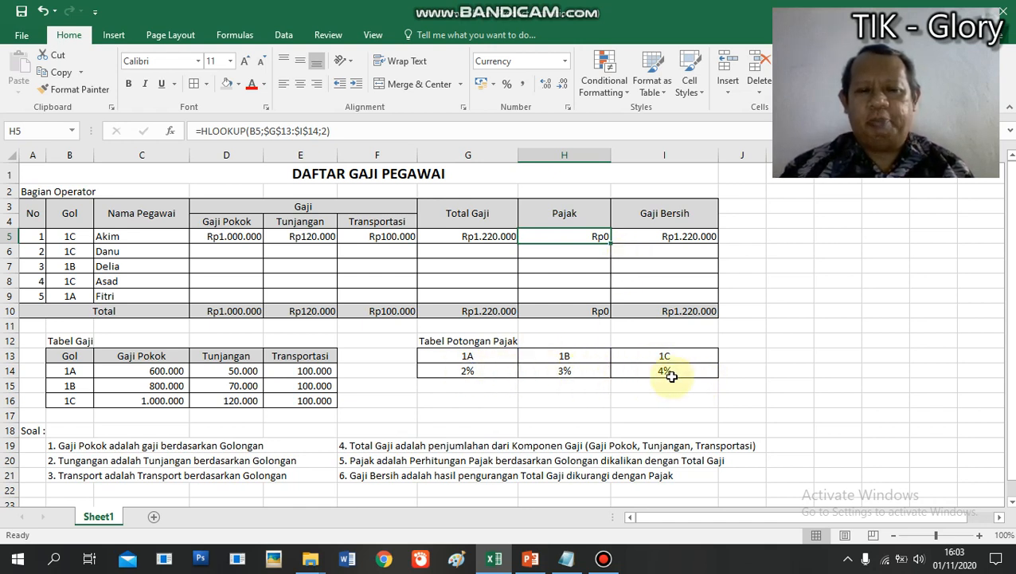
click(485, 239)
click(545, 238)
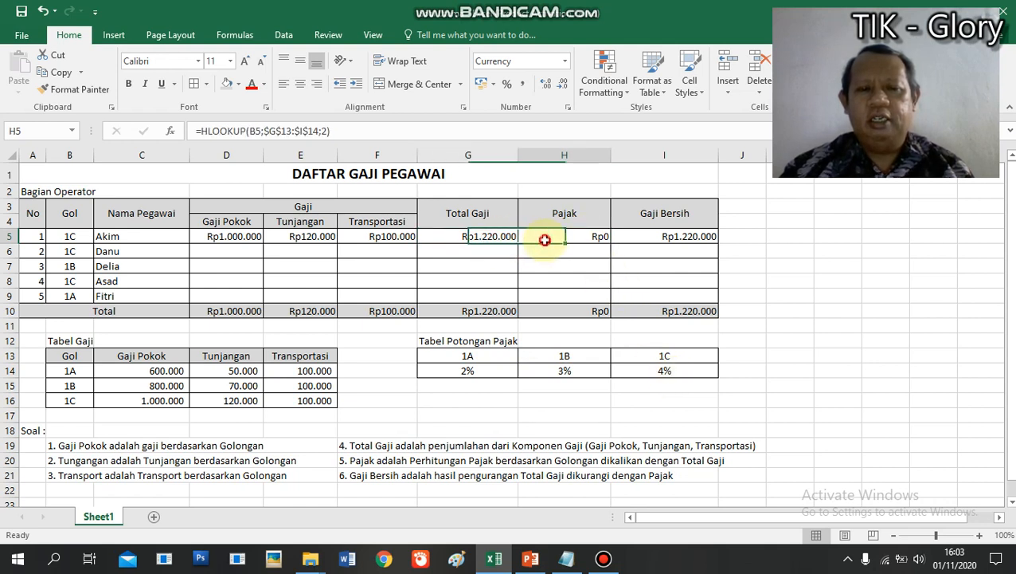
click(492, 240)
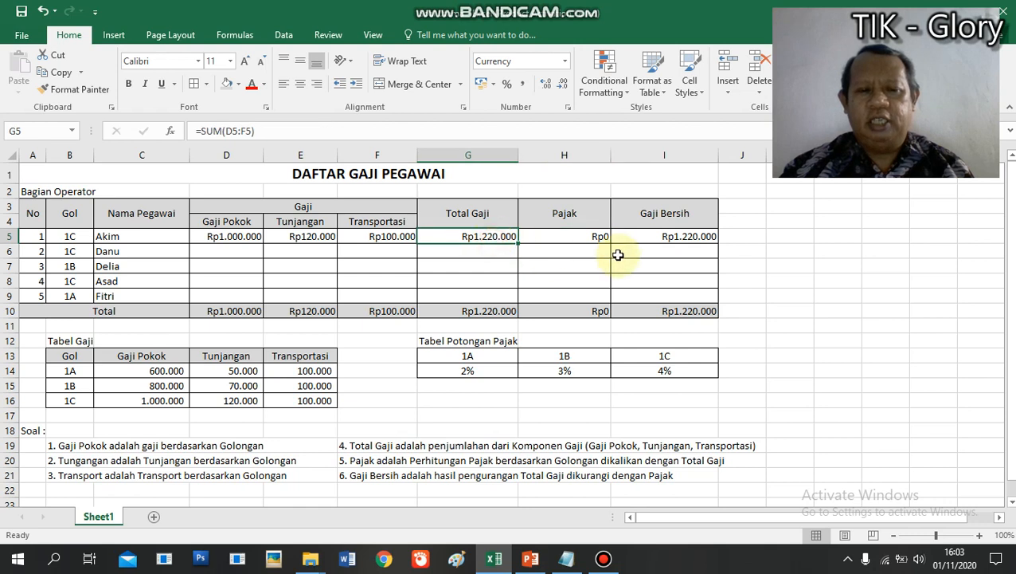
click(589, 236)
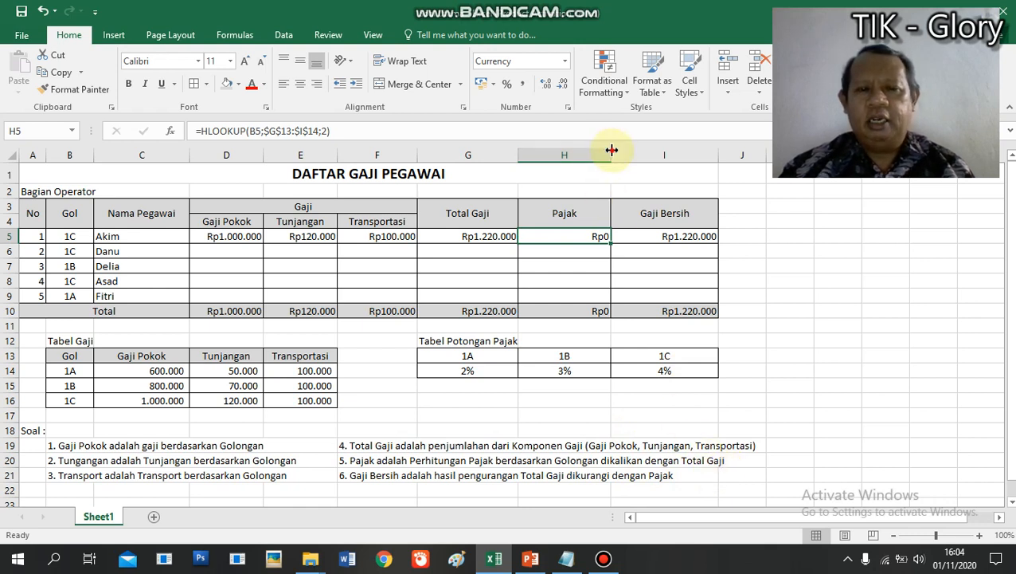
mouse_move(611, 152)
mouse_down()
mouse_move(674, 162)
mouse_move(629, 162)
mouse_up()
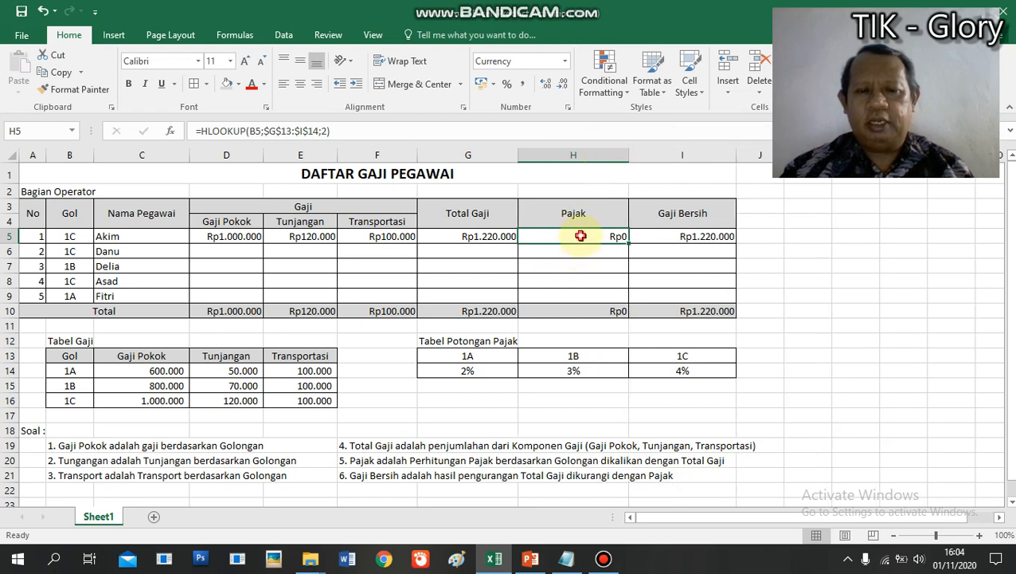
click(526, 89)
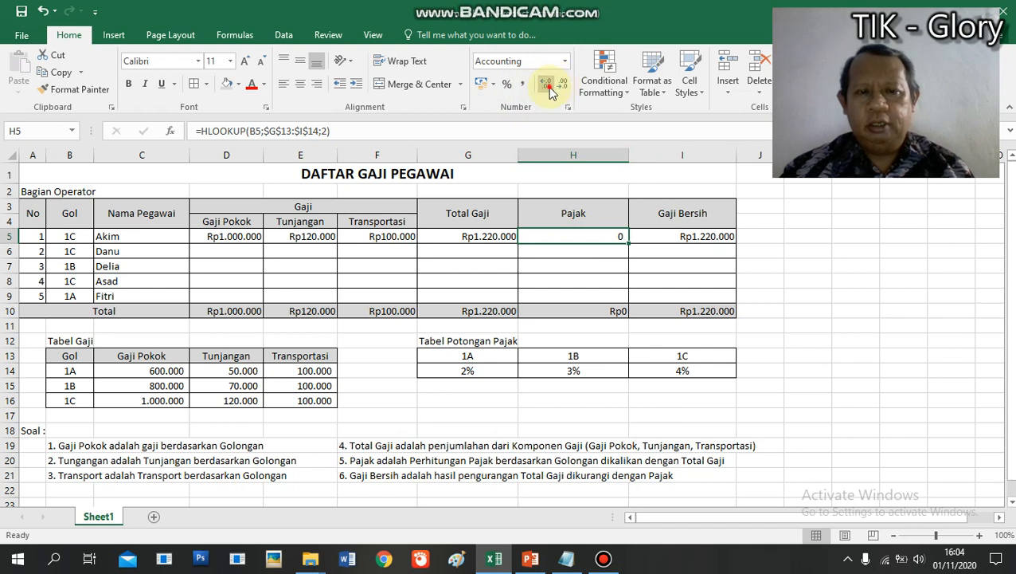
click(548, 88)
click(548, 89)
click(550, 90)
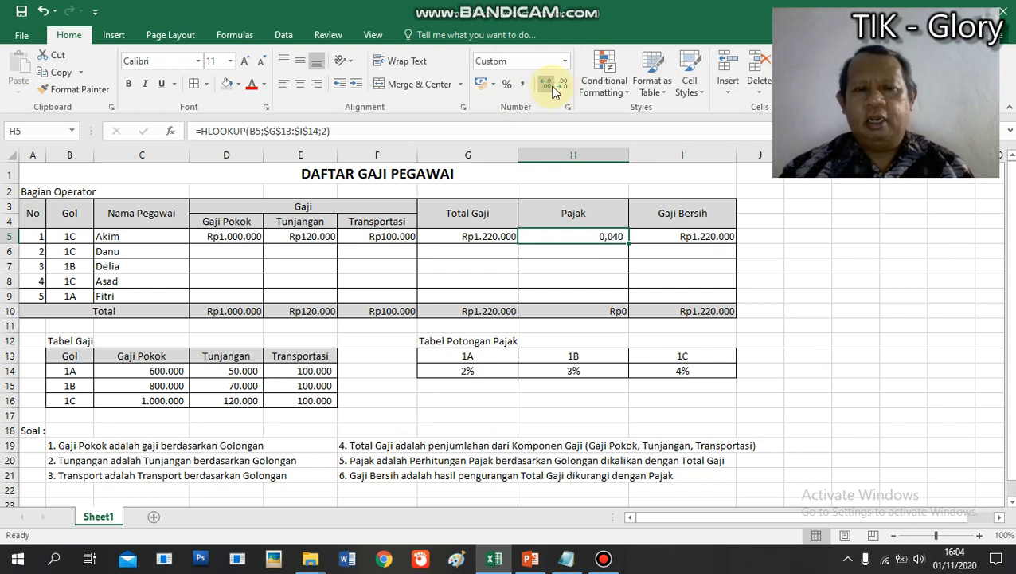
click(562, 86)
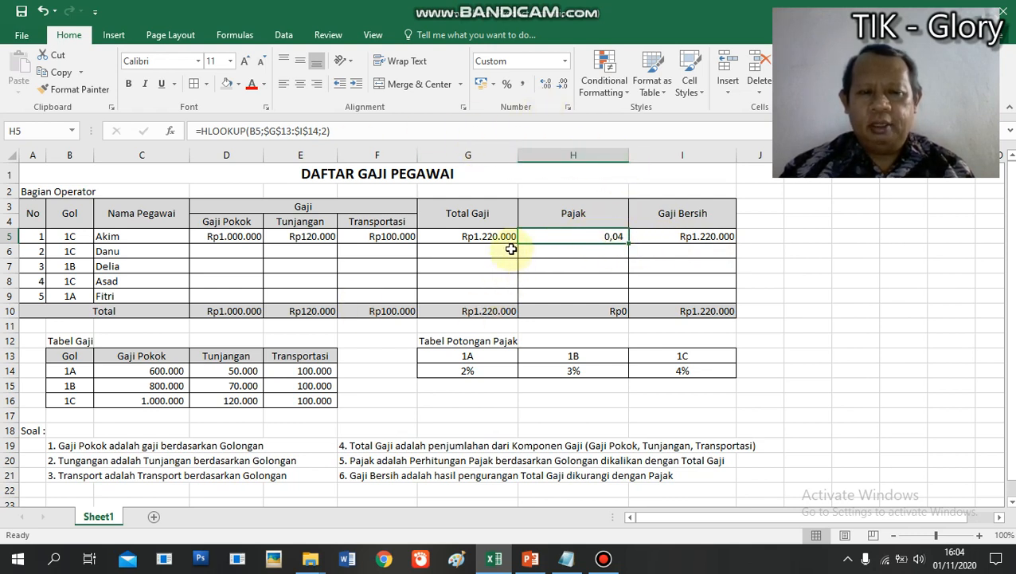
Multiply the Pajak lookup in H5 by Total Gaji, making the formula =HLOOKUP(B5;$G$13:$I$14;2)*G5
click(348, 129)
text(*)
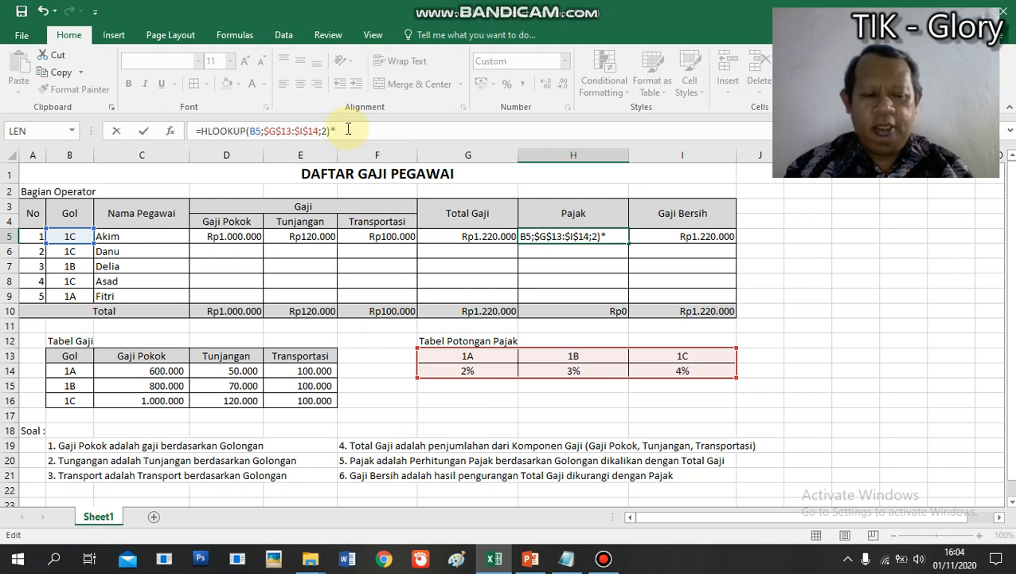
text(G)
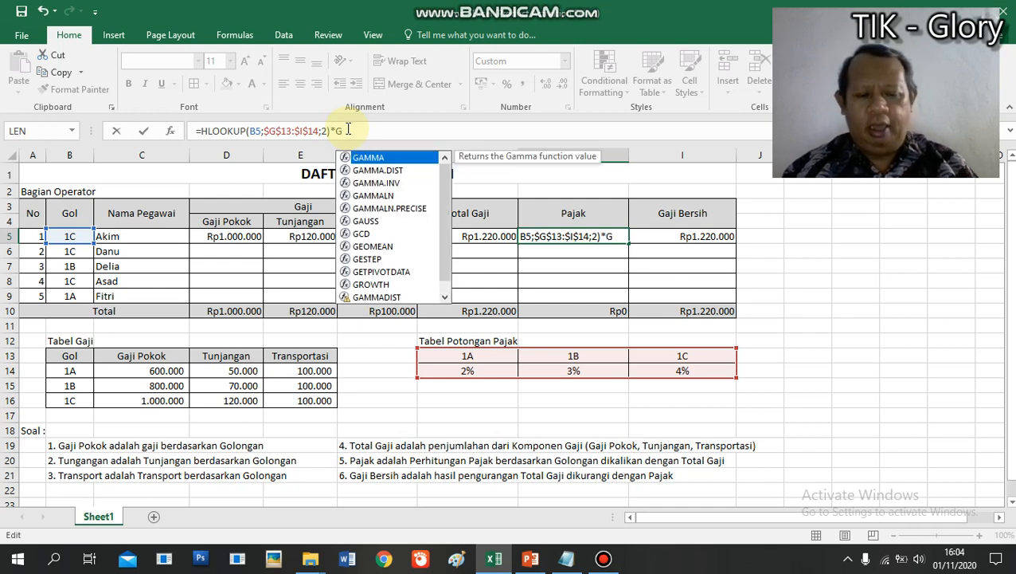
text(5)
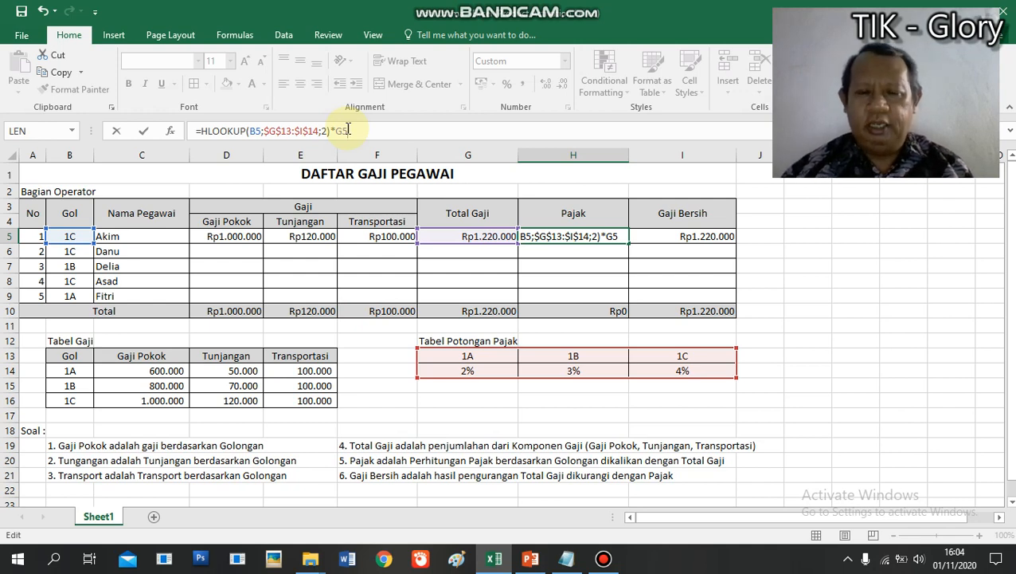
key(Return)
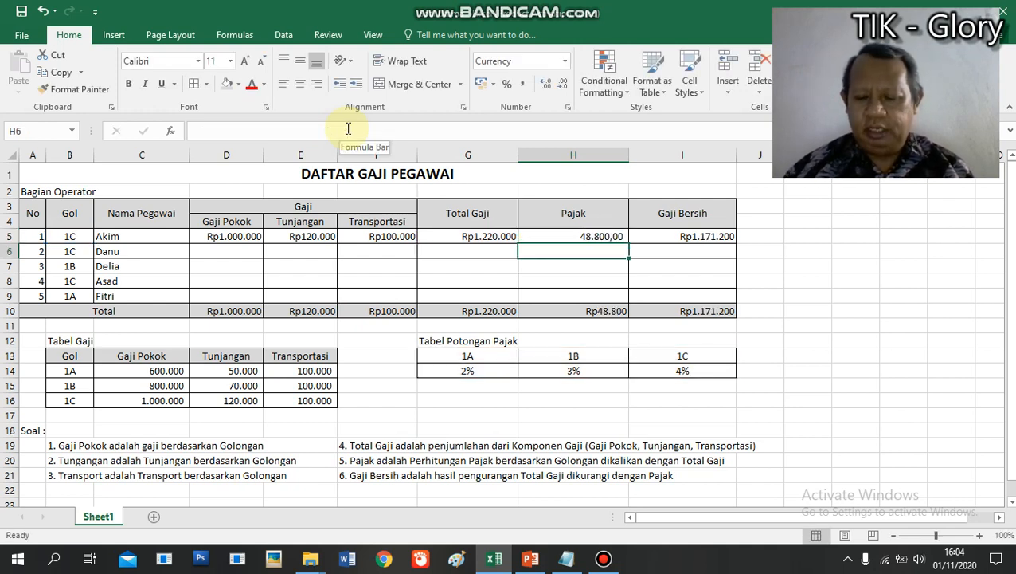
key(Up)
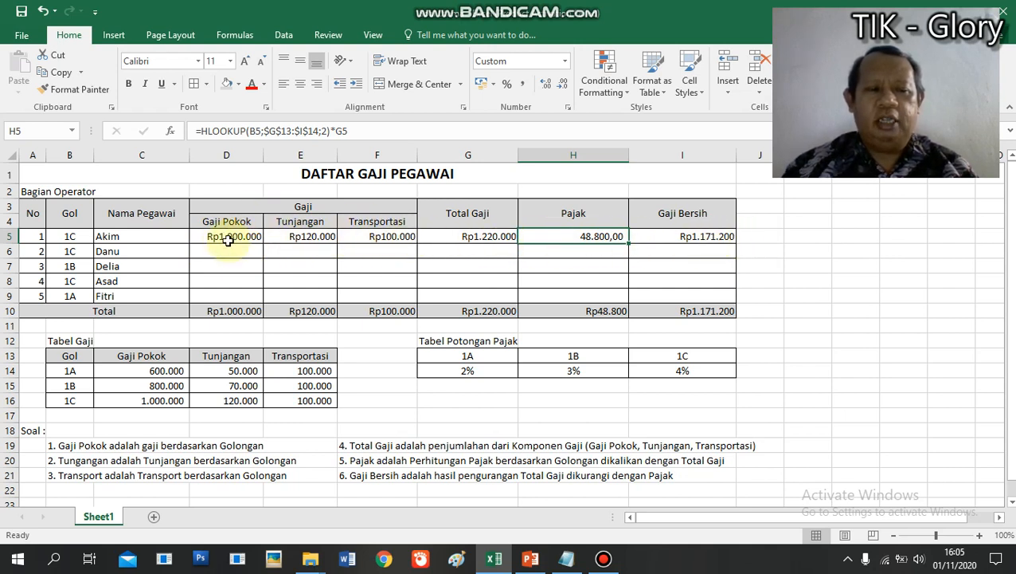
Fill the row 5 formulas in D5:I5 down through row 9 for the remaining employees
drag(227, 237, 656, 230)
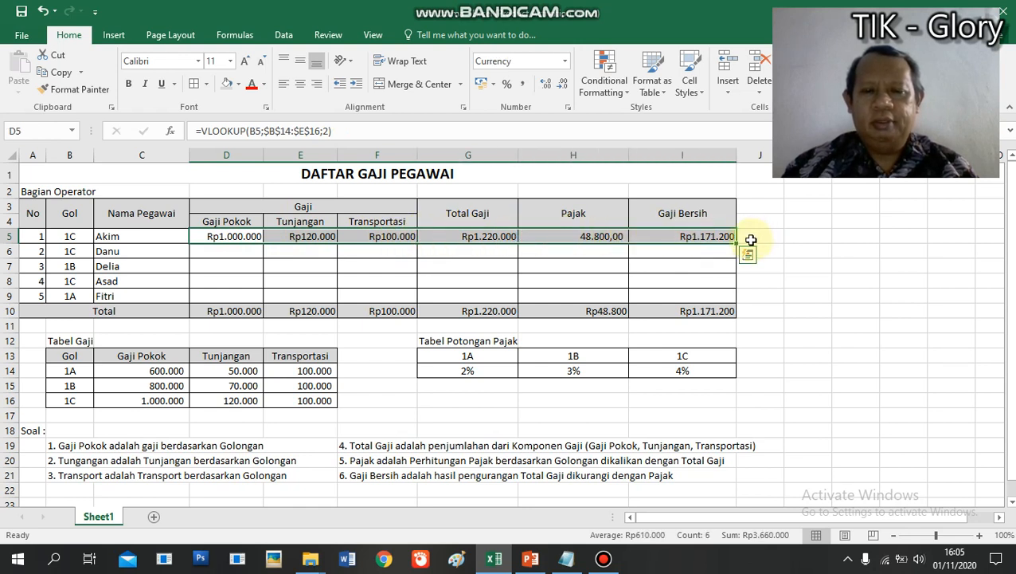
drag(736, 242, 752, 304)
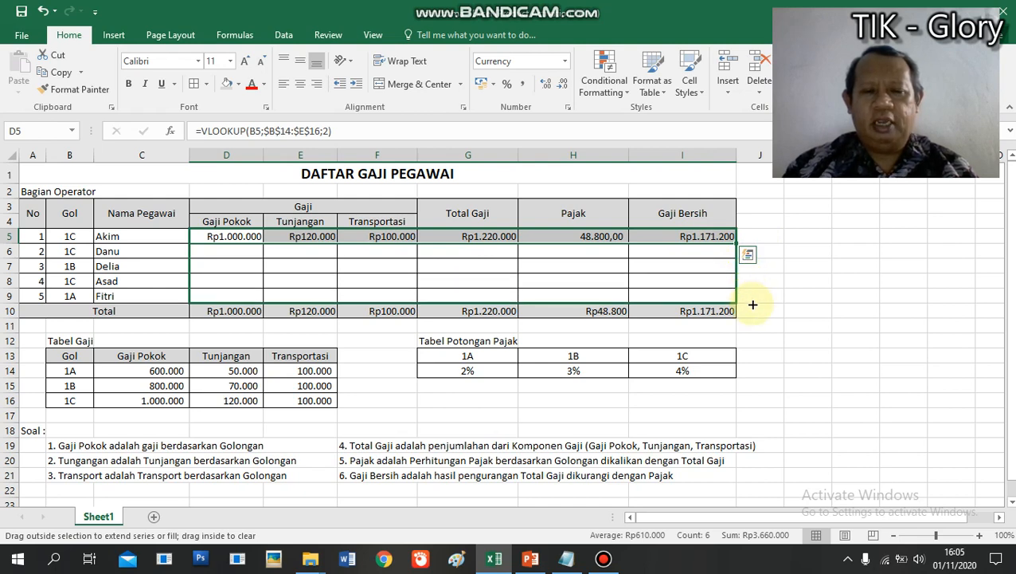
drag(753, 304, 753, 304)
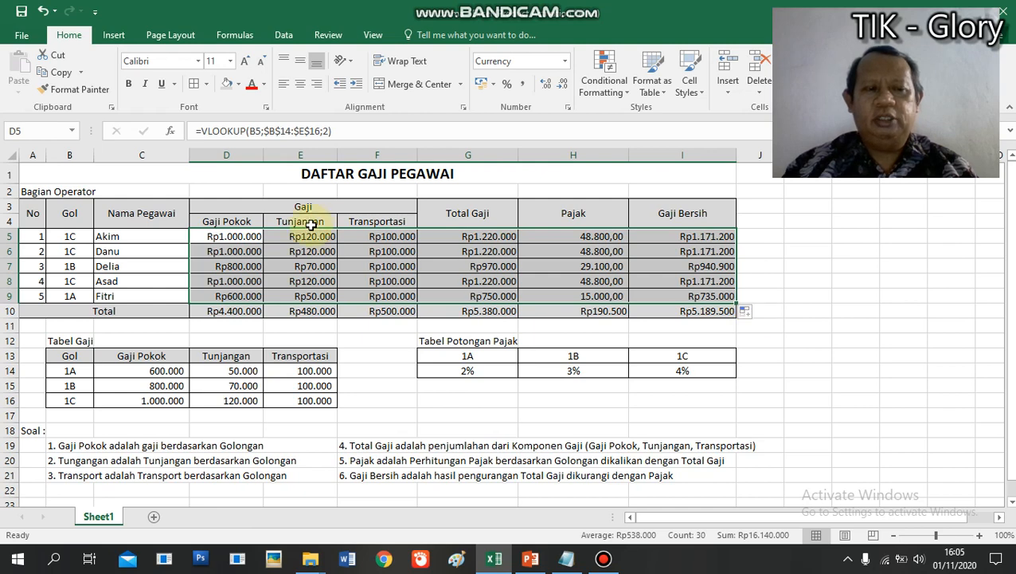
Check the filled-down salary lookup formulas in D7, E7, E9 and F9
click(215, 266)
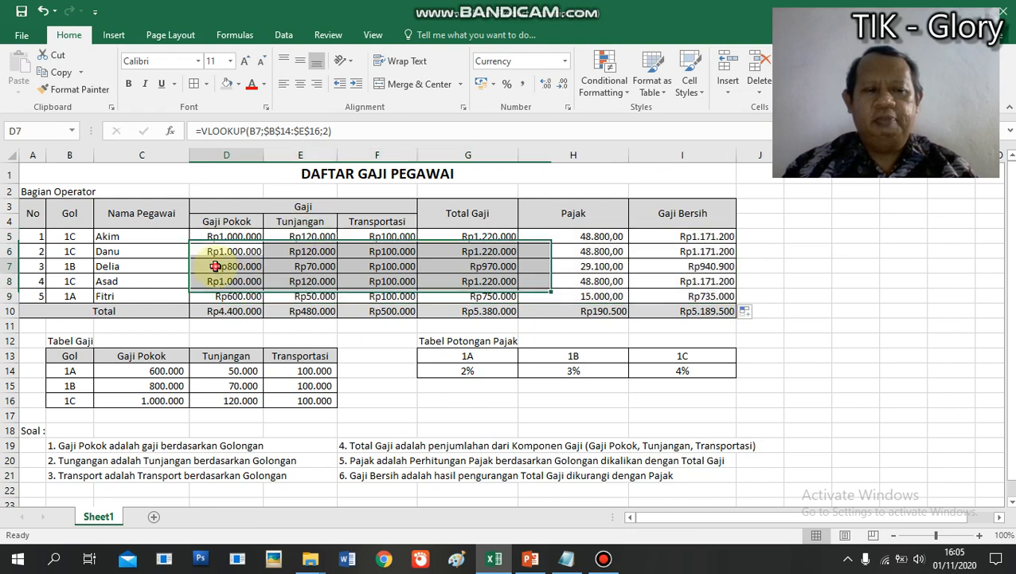
click(317, 268)
click(329, 294)
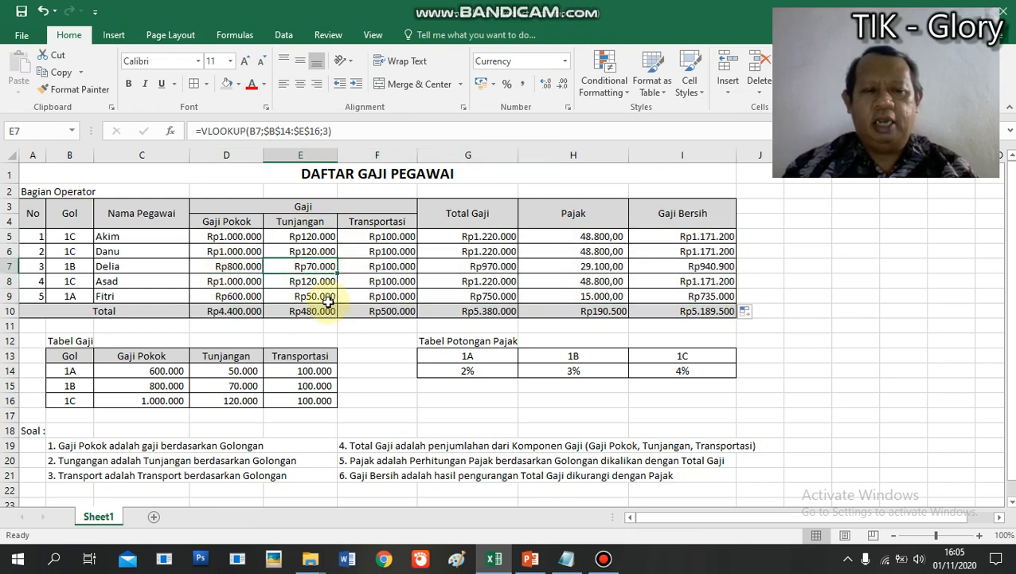
key(Right)
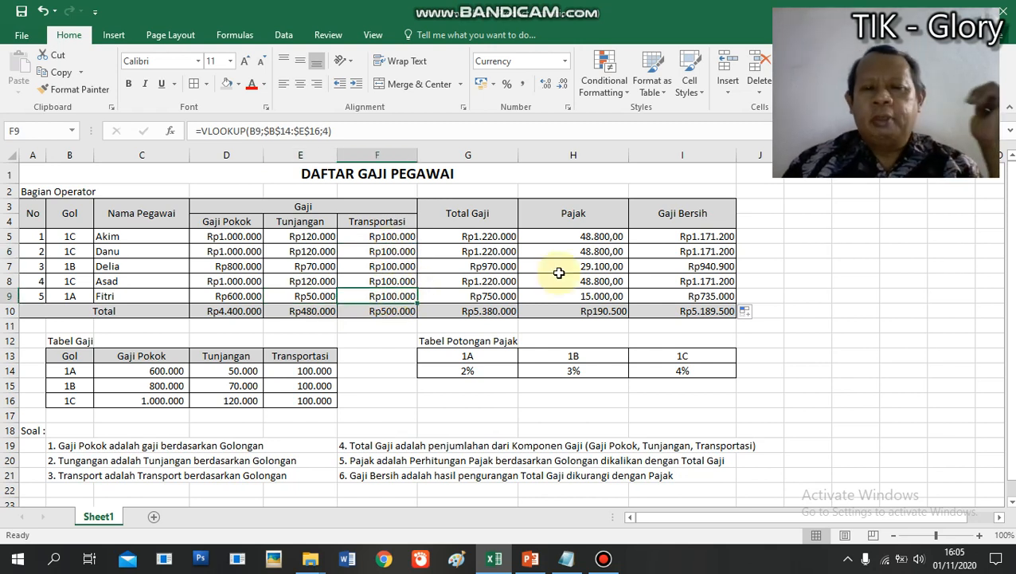
Format the Pajak values in H5:H9 as Currency without decimal places and save the workbook
click(696, 317)
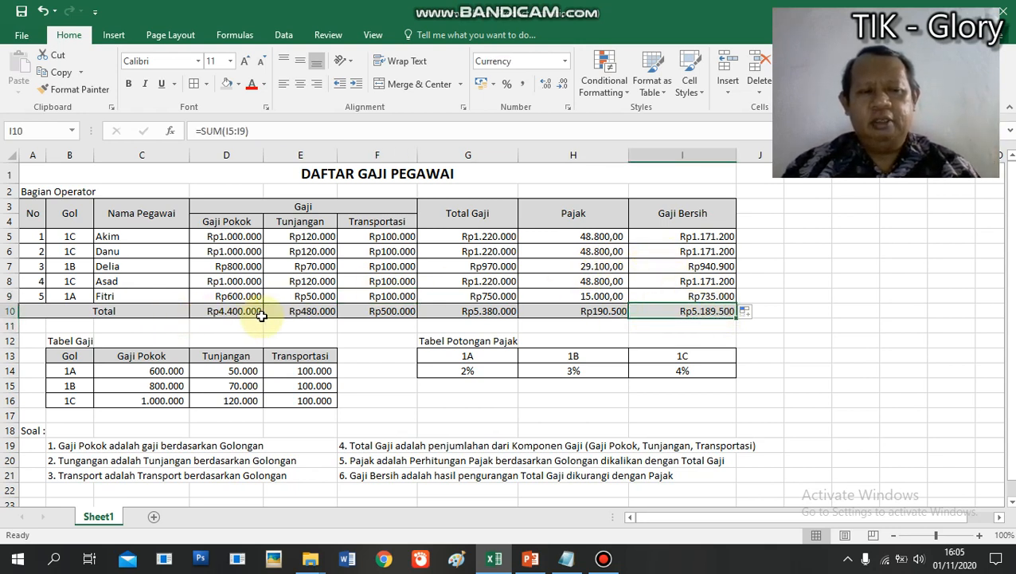
click(495, 311)
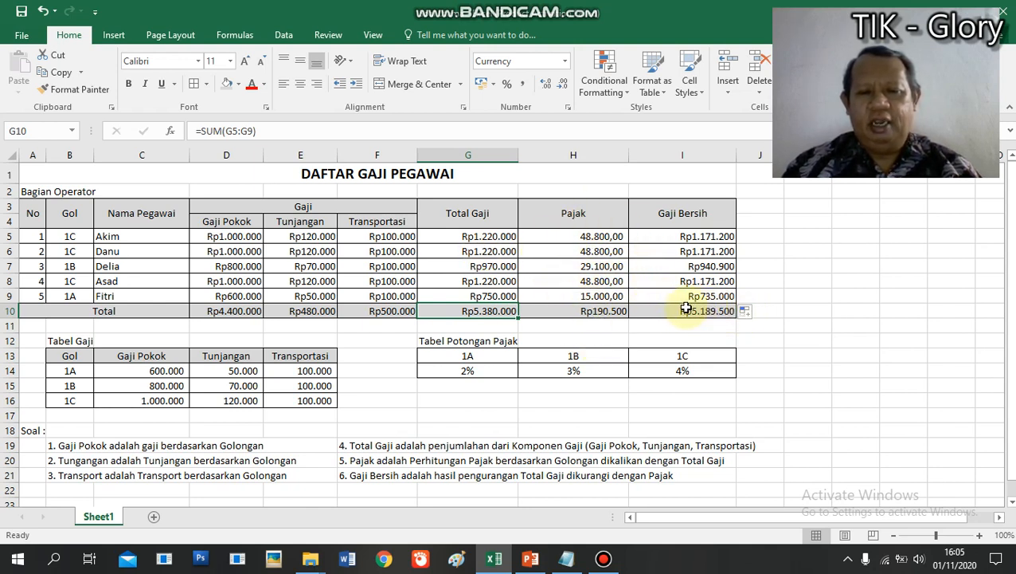
drag(577, 236, 585, 297)
click(561, 84)
click(561, 85)
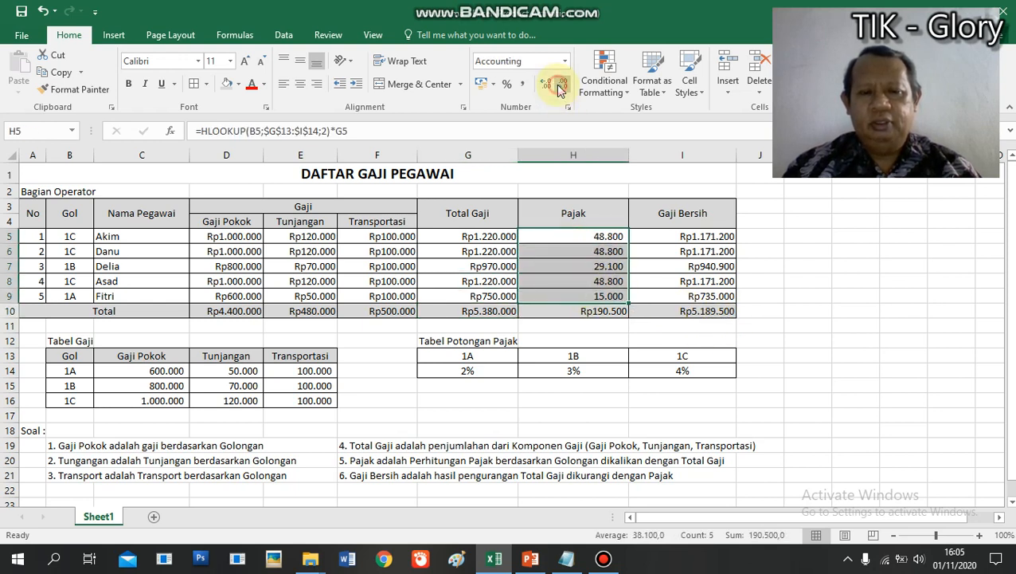
click(562, 61)
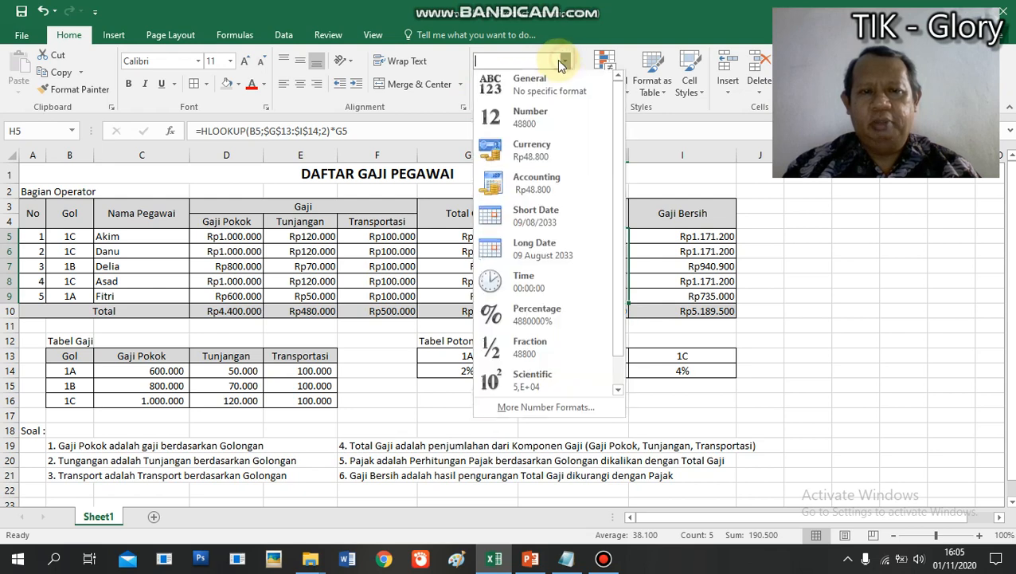
click(545, 151)
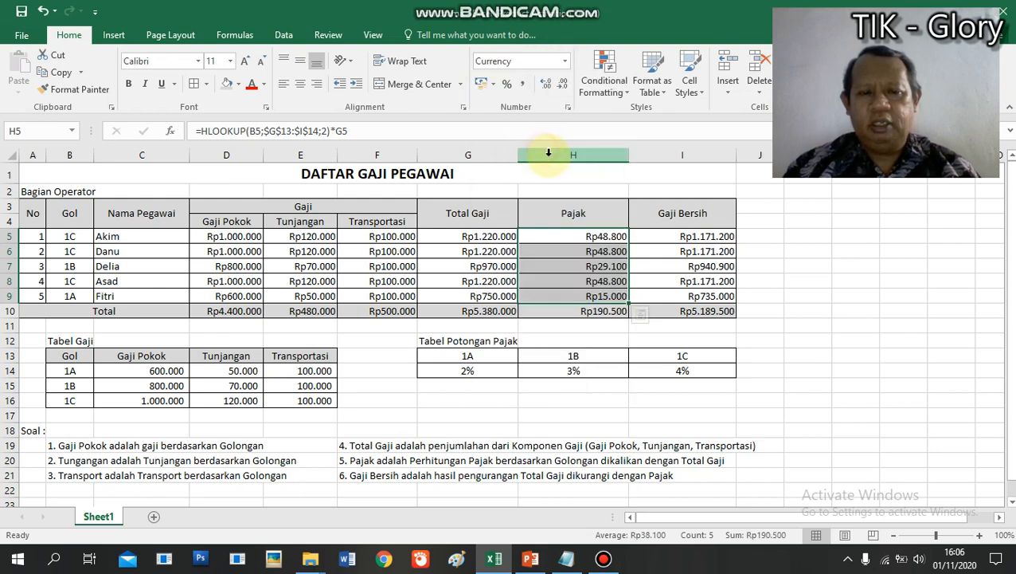
click(603, 312)
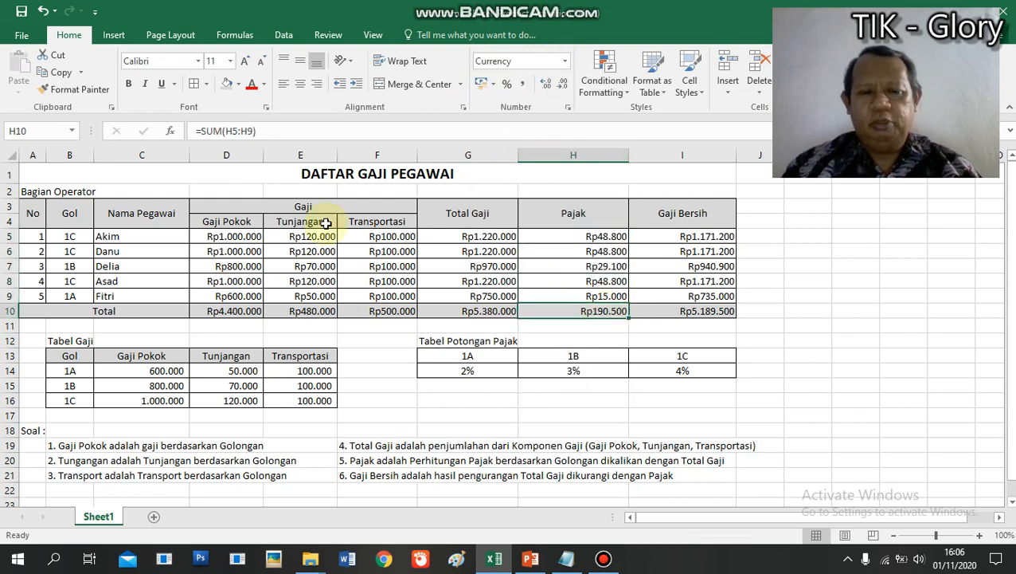
click(21, 11)
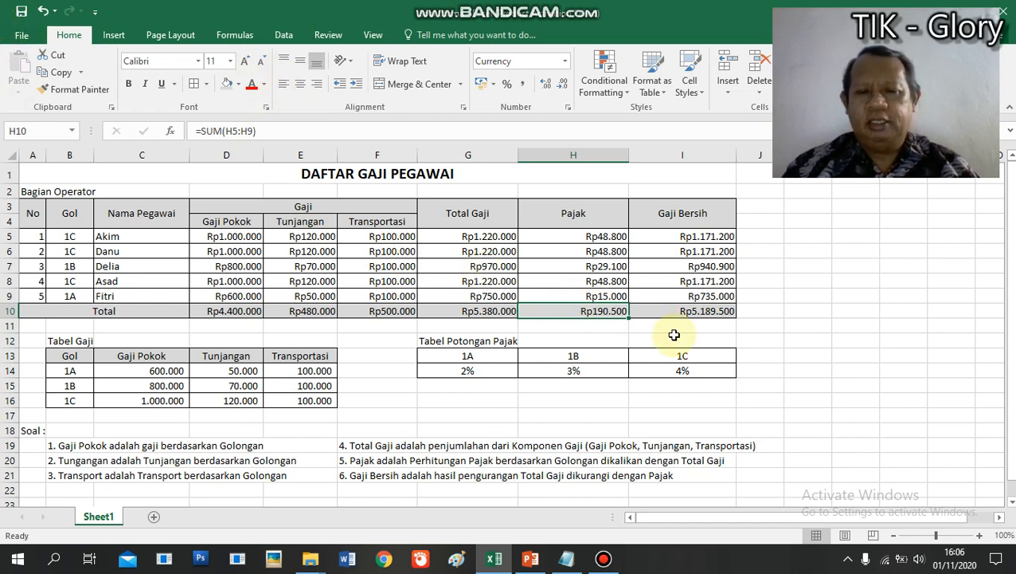
Review the completed payroll table, checking the D5 lookup, the G6 sum, the I5:I9 net salaries and the I10 total
click(709, 311)
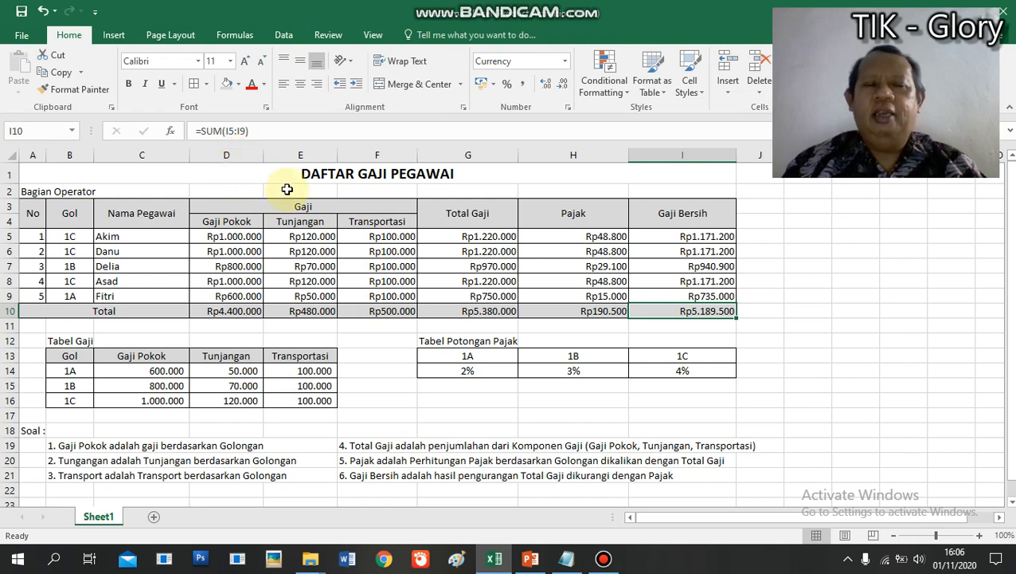
drag(204, 171, 250, 399)
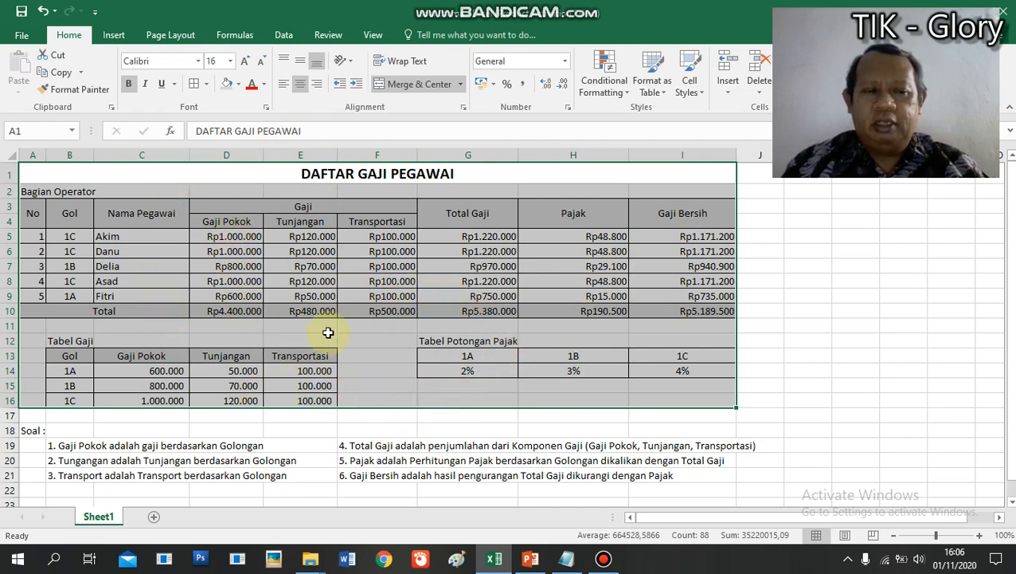
click(234, 236)
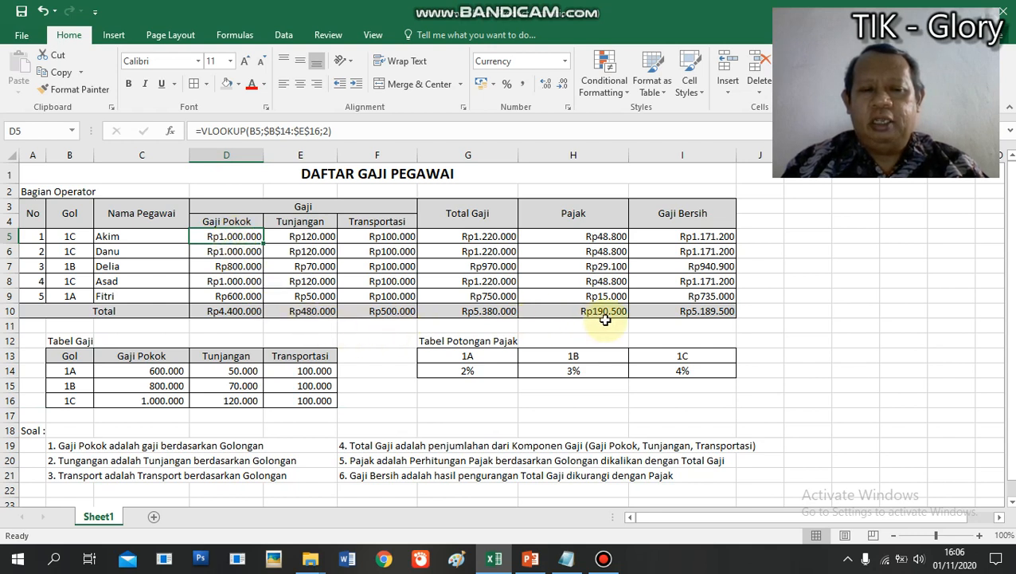
click(709, 313)
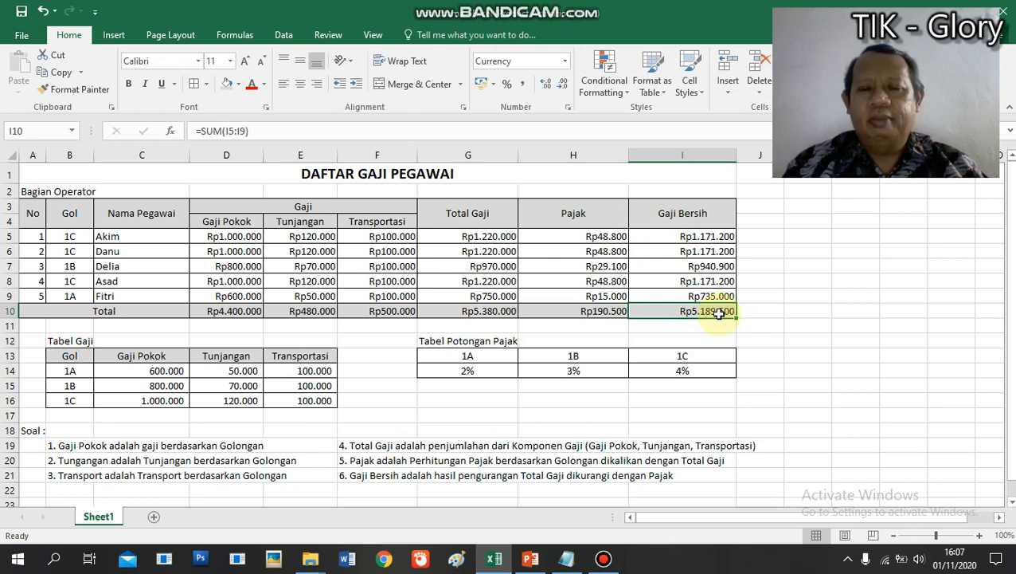
click(236, 240)
click(694, 314)
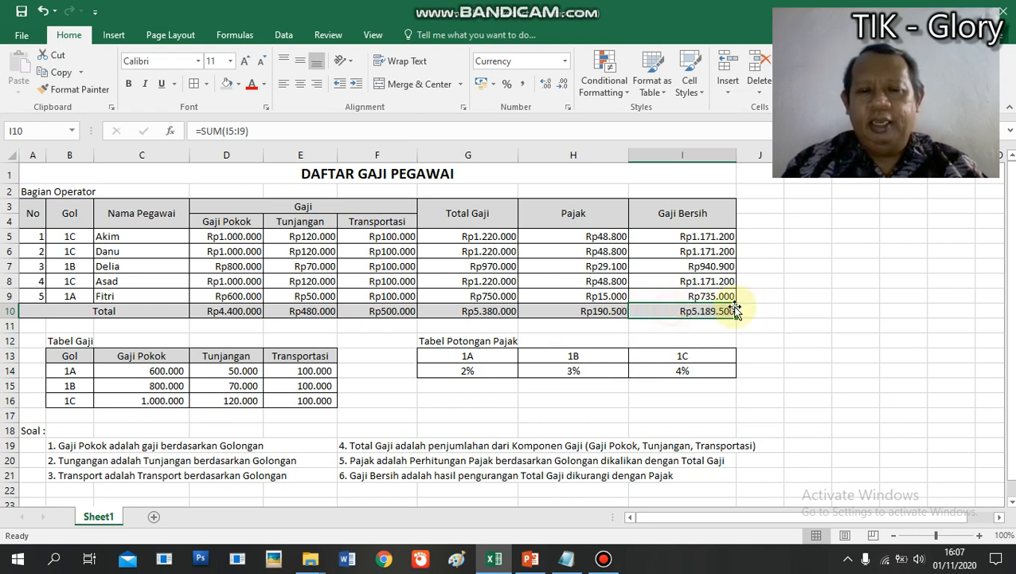
drag(705, 231, 701, 299)
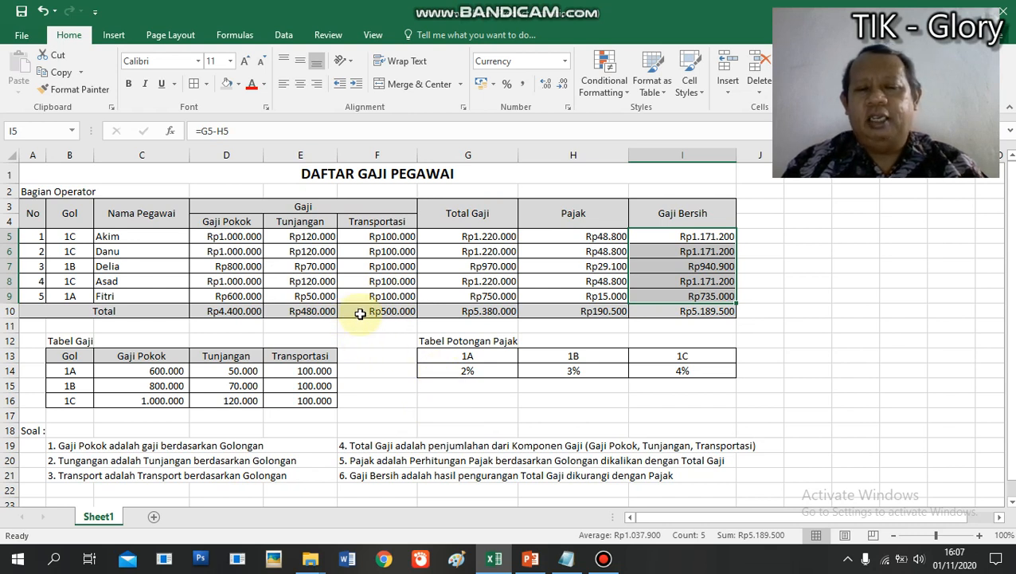
click(693, 317)
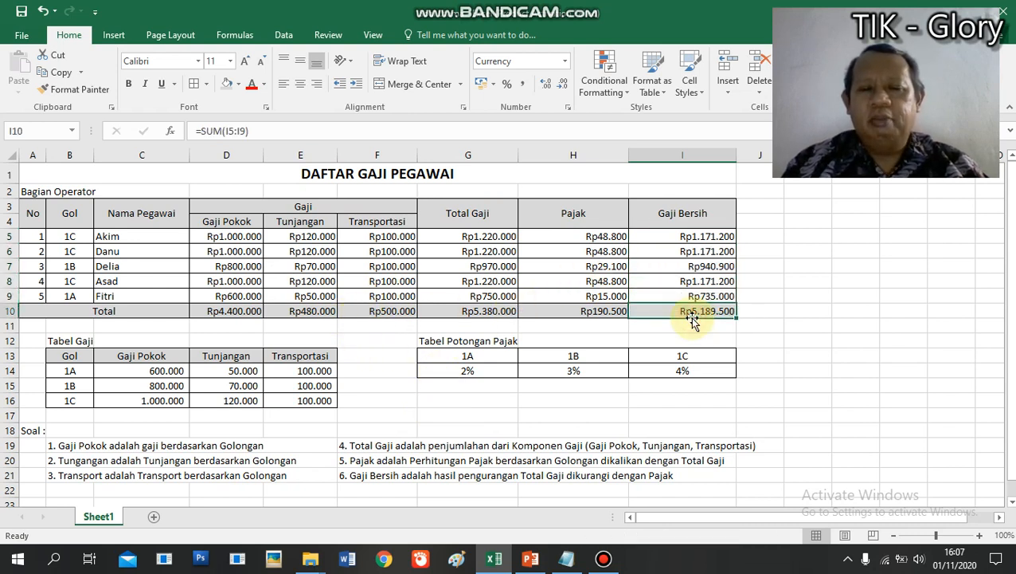
click(235, 169)
drag(248, 189, 273, 396)
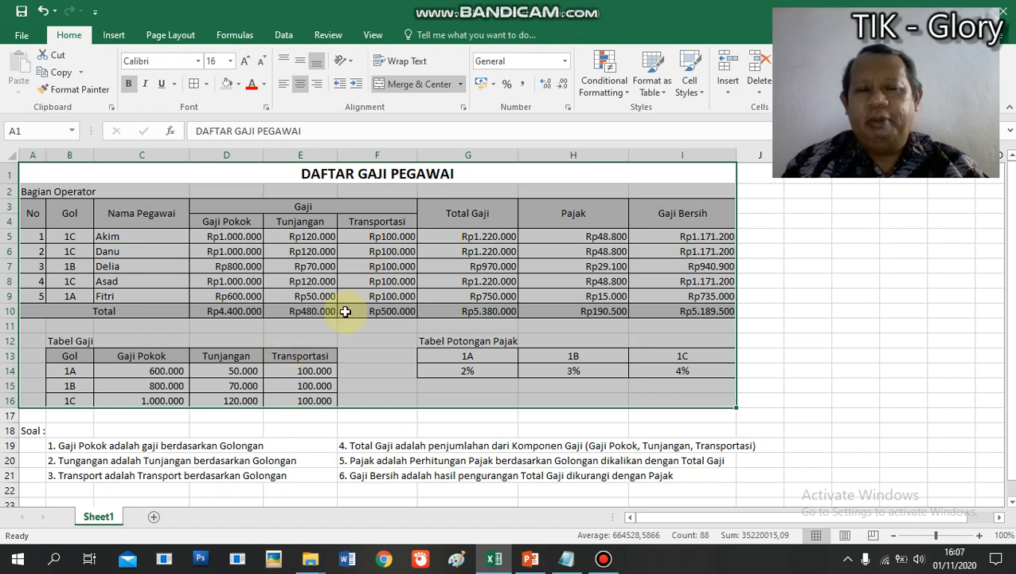
click(472, 250)
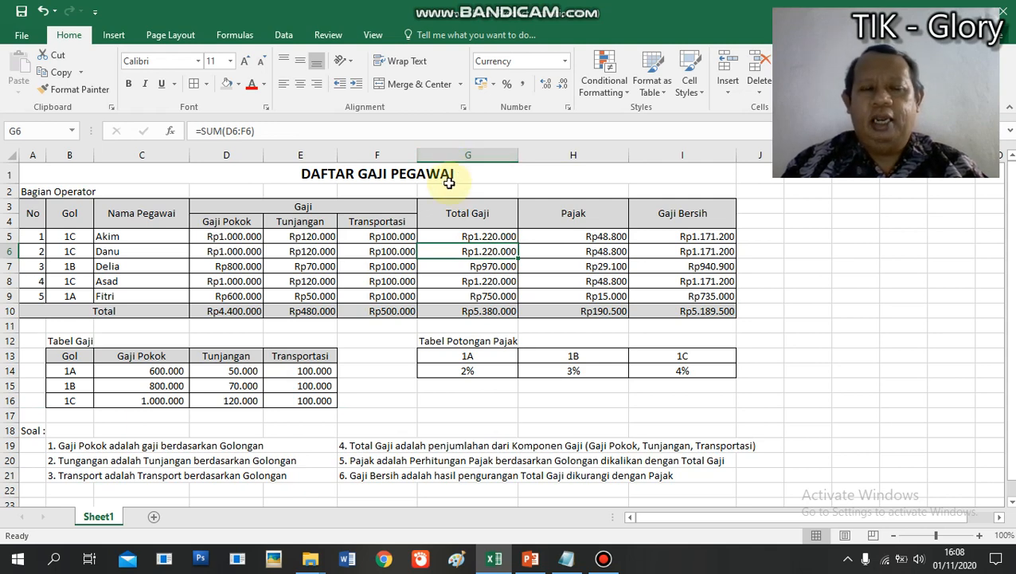
Switch to the Notepad lesson outline and, after a blank line, add the item "2. FUNGSI IF SEDERHANA DAN NESTED IF"
click(568, 559)
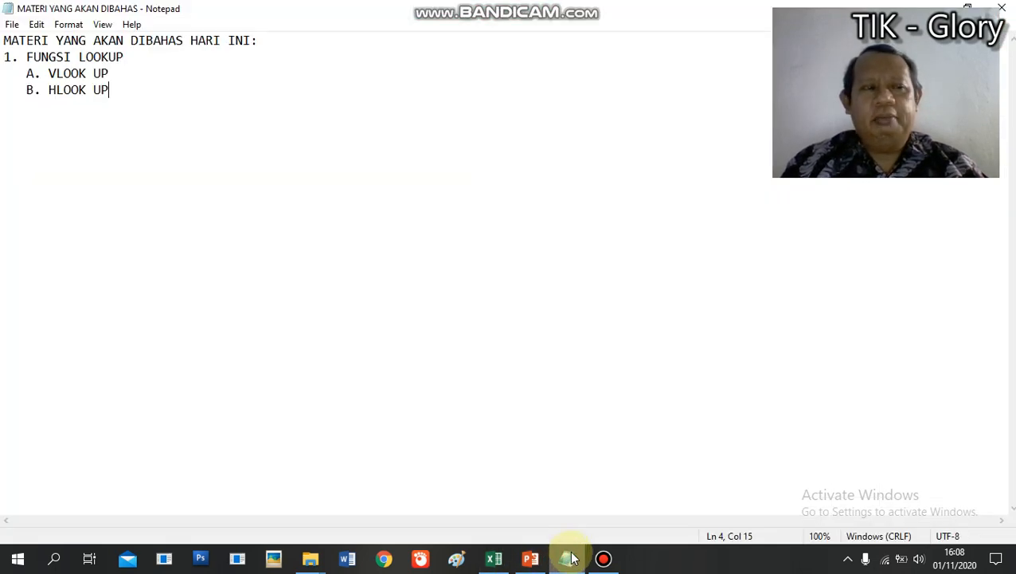
key(Return)
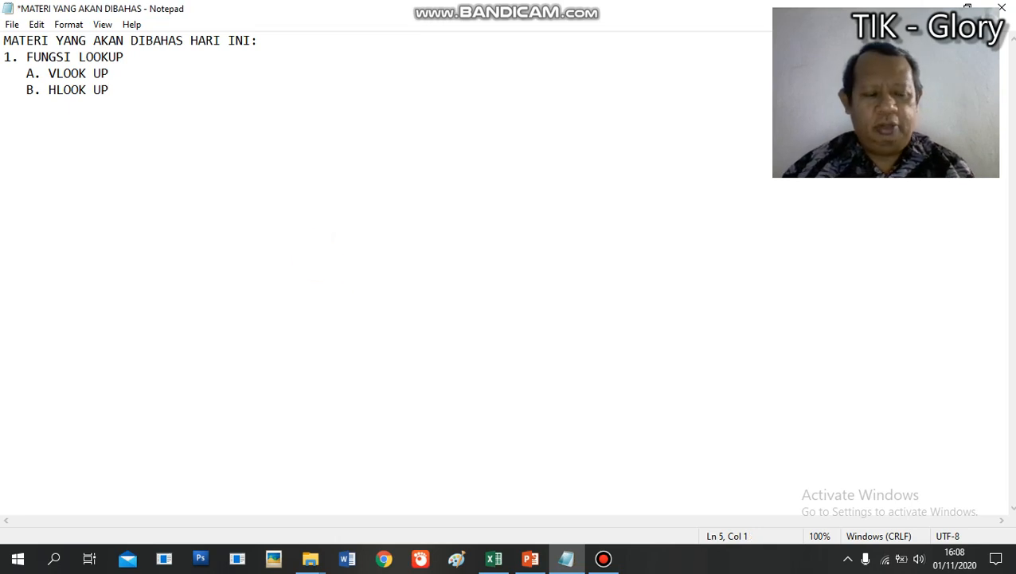
text(2. )
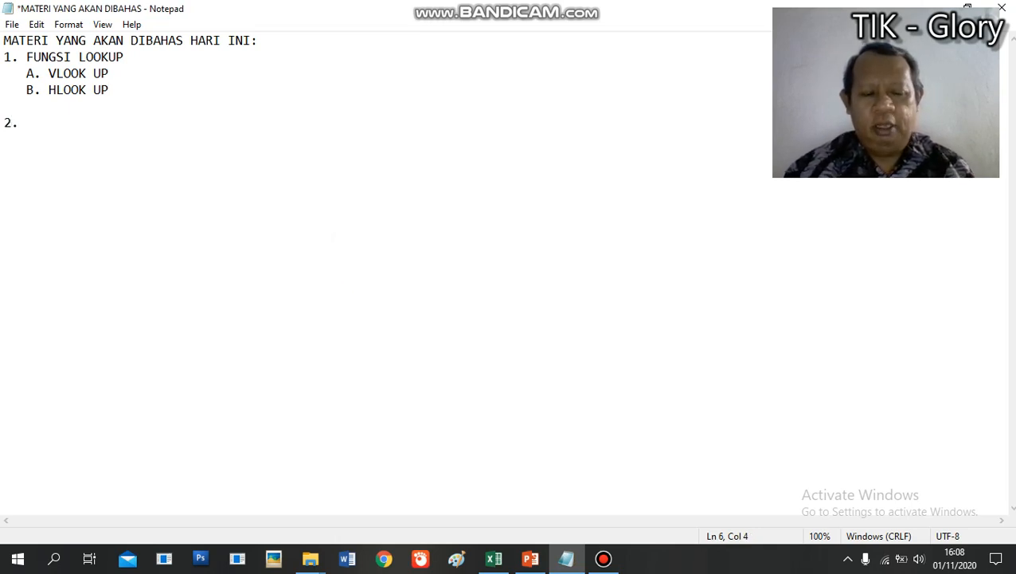
text(fun)
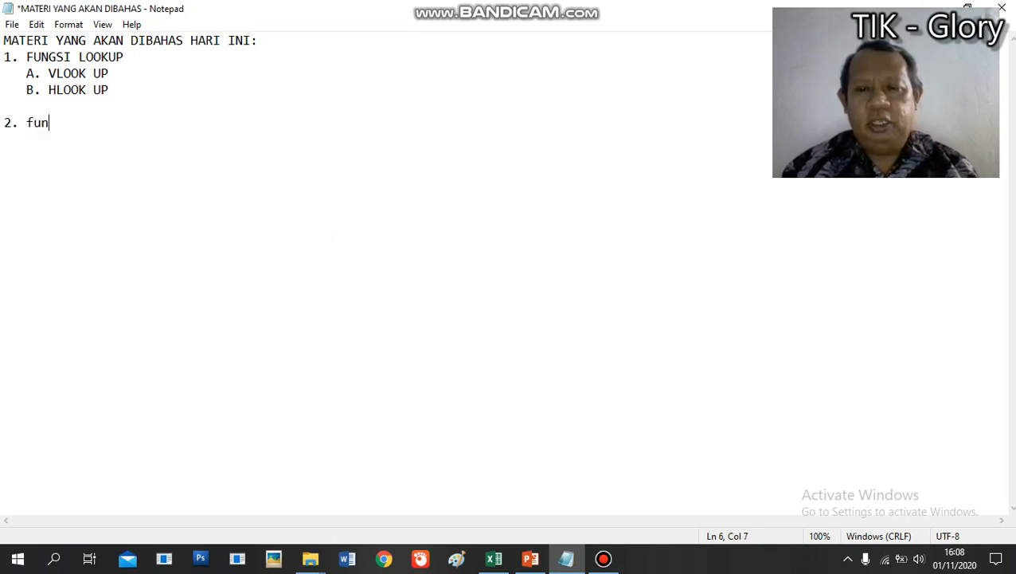
key(BackSpace)
key(BackSpace)
key(BackSpace)
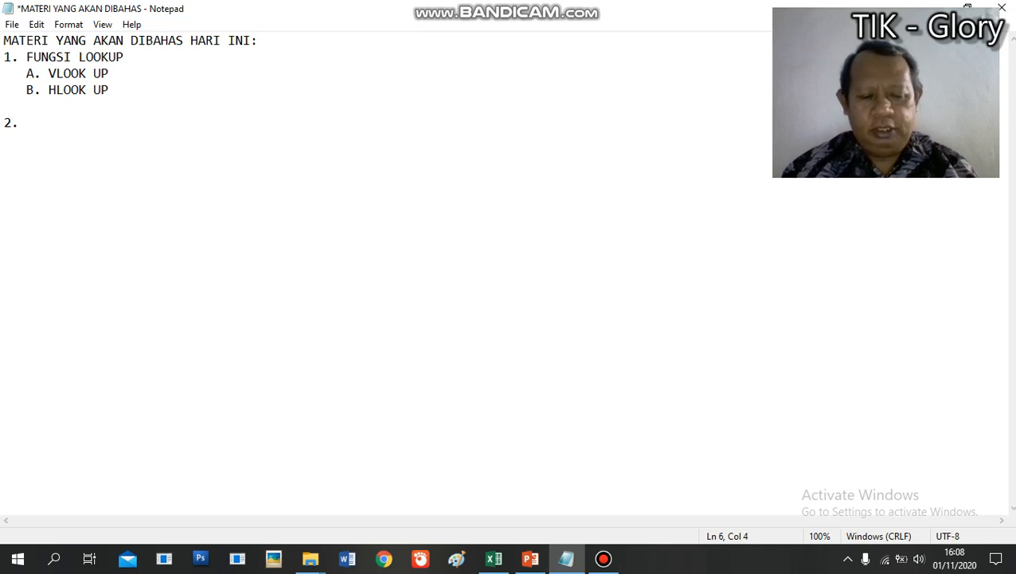
text(FUNGSI I)
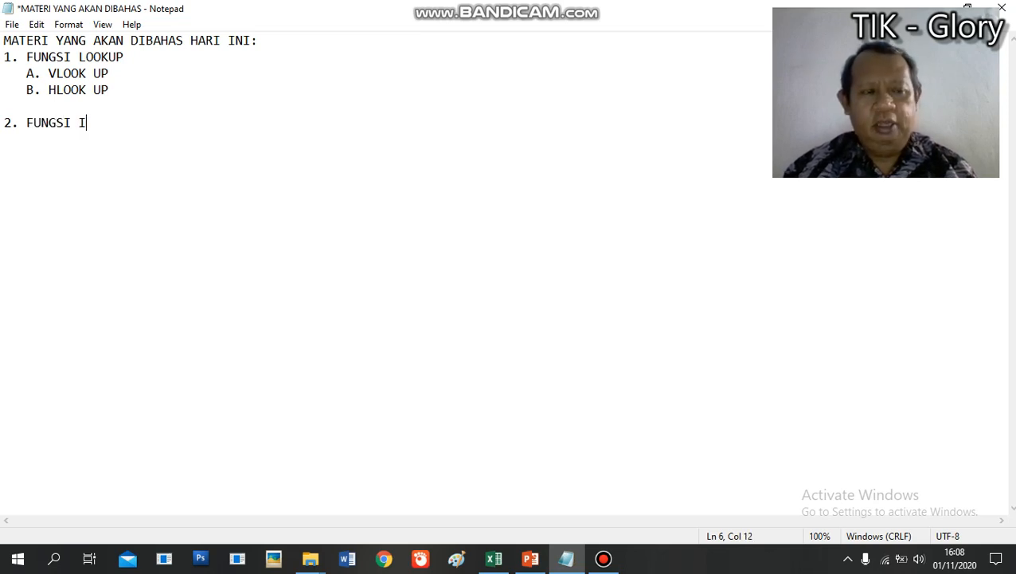
text(F SEDER)
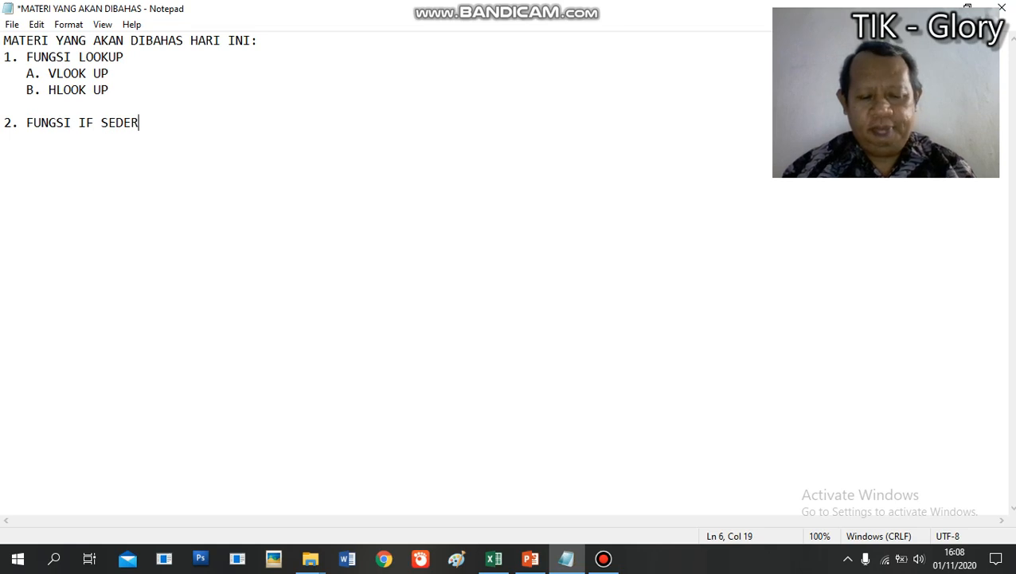
text(HANA)
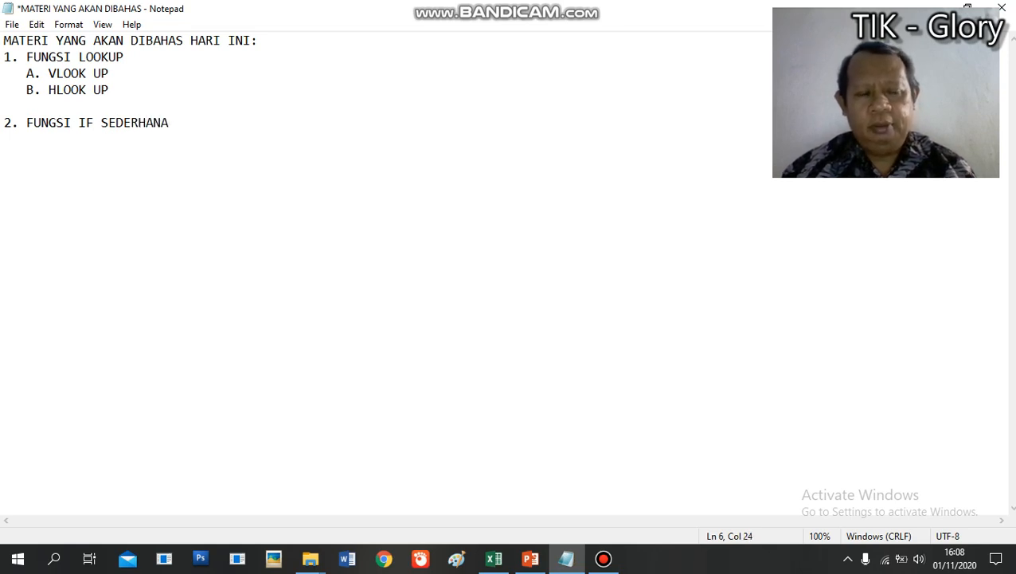
text( DAN )
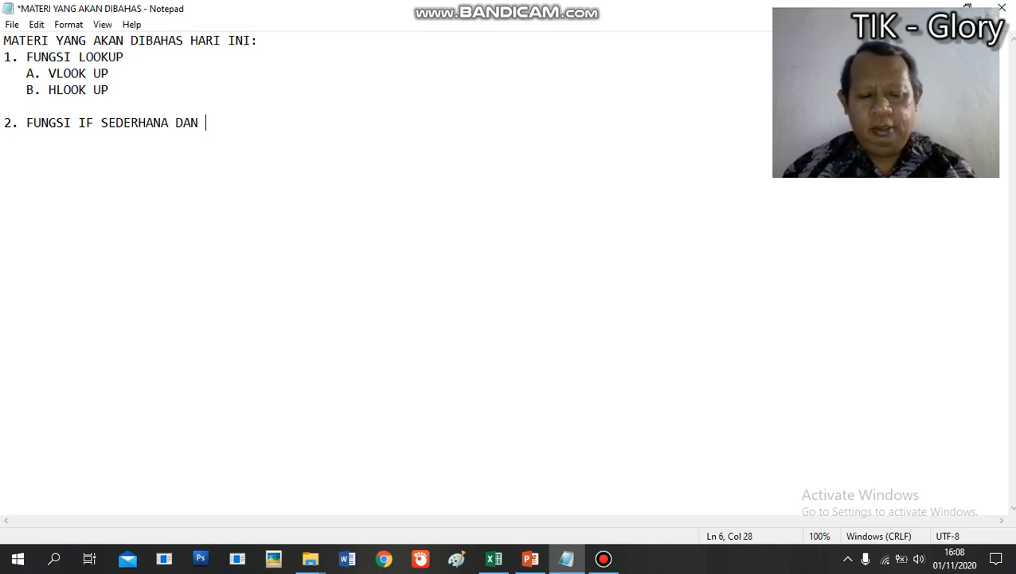
text(IF)
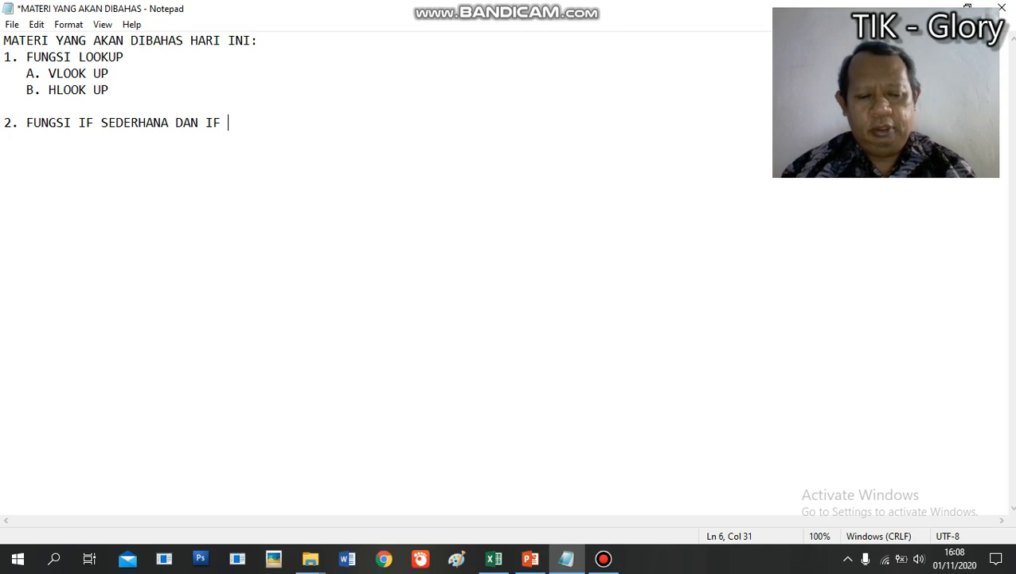
key(BackSpace)
key(BackSpace)
key(BackSpace)
text(NEST)
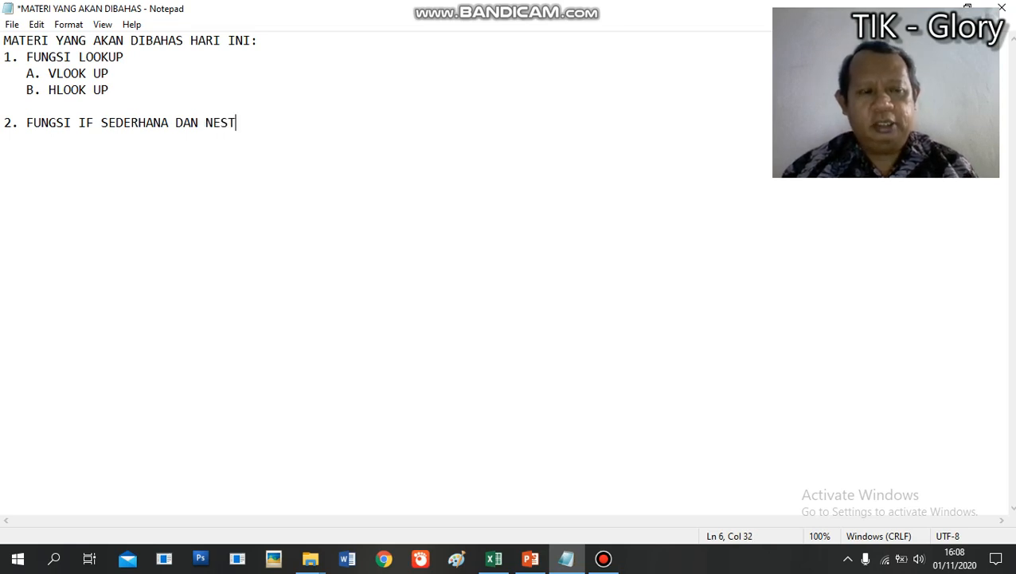
text(ED IF)
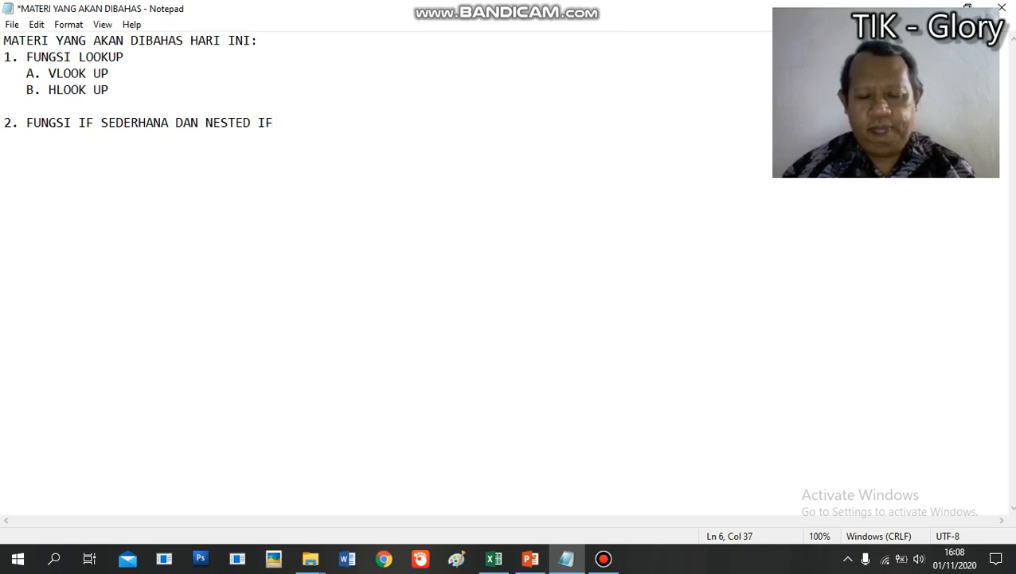
key(Return)
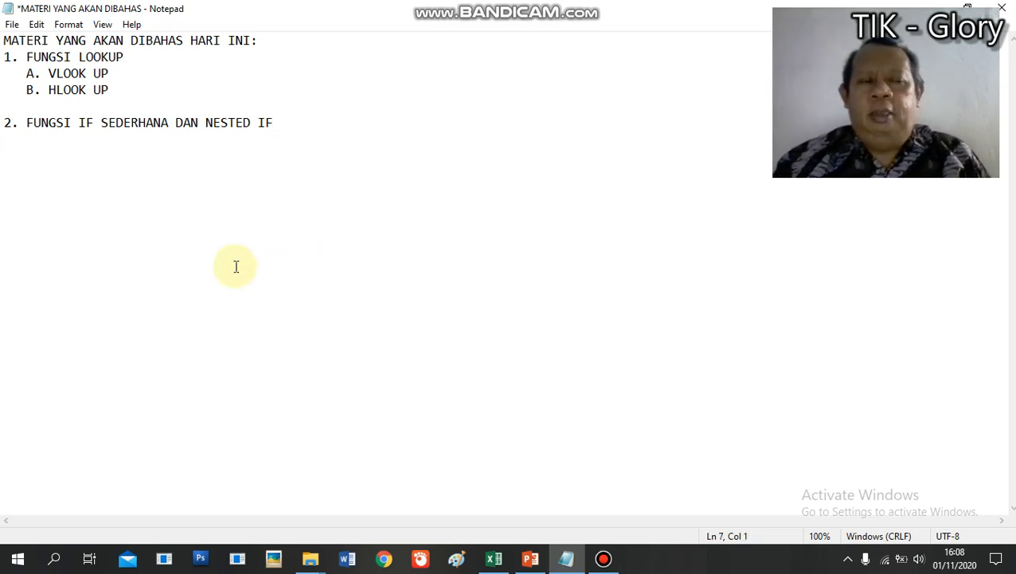
Insert the heading "MINGGU DEPAN :" directly above item 2 and save the text file
click(21, 110)
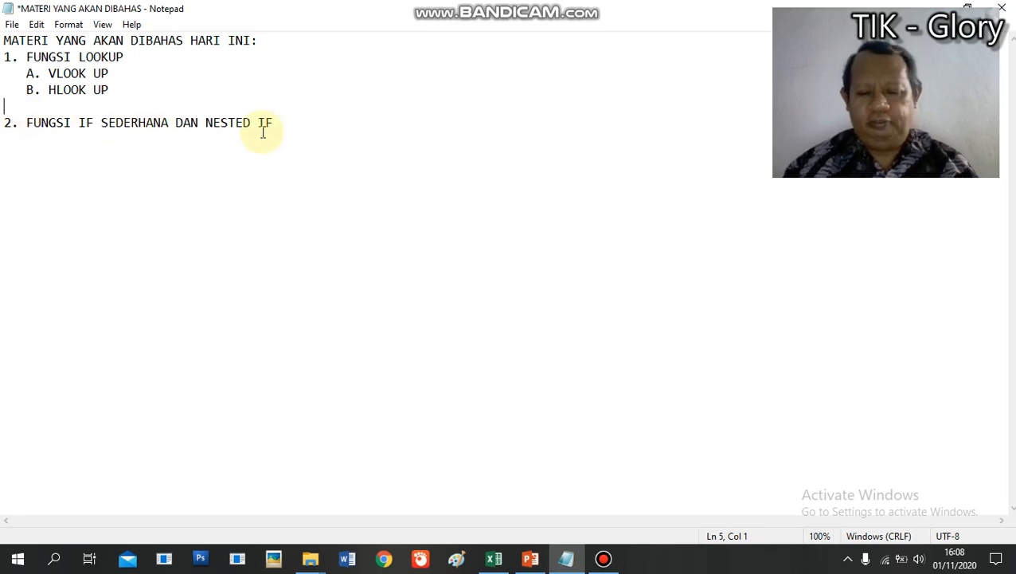
key(Return)
text(MINGGU )
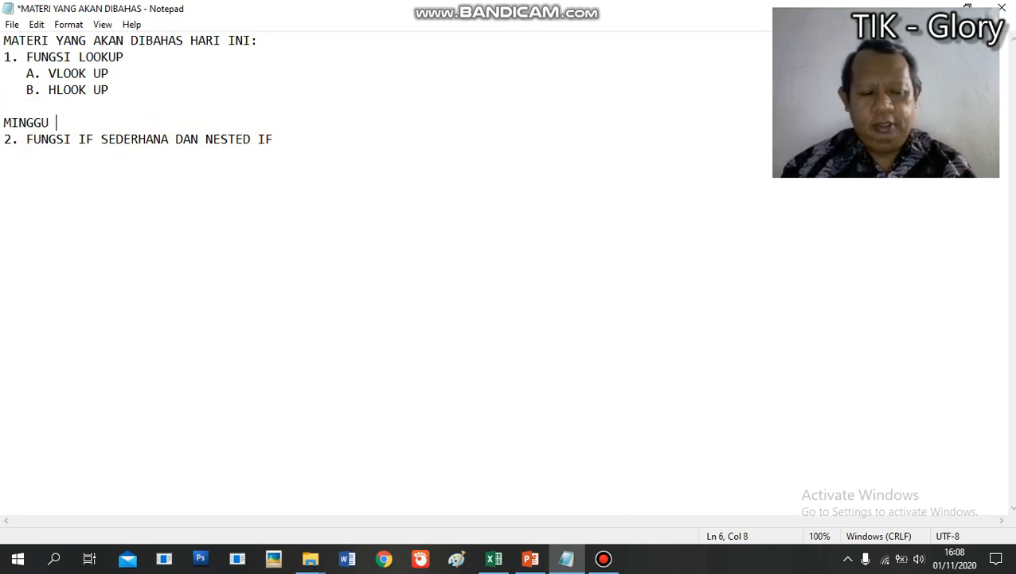
text(DEPAN :)
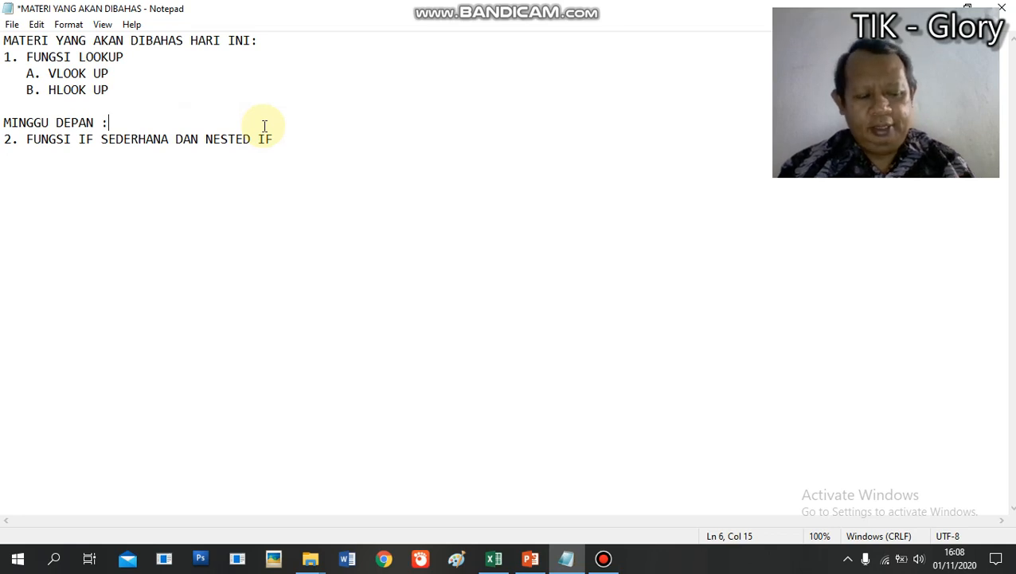
key(ctrl+s)
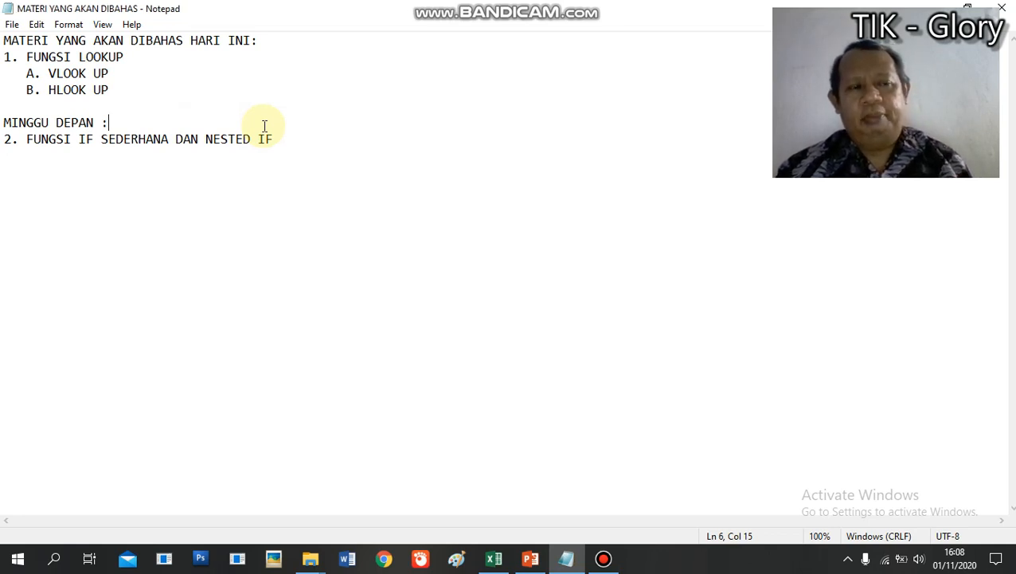